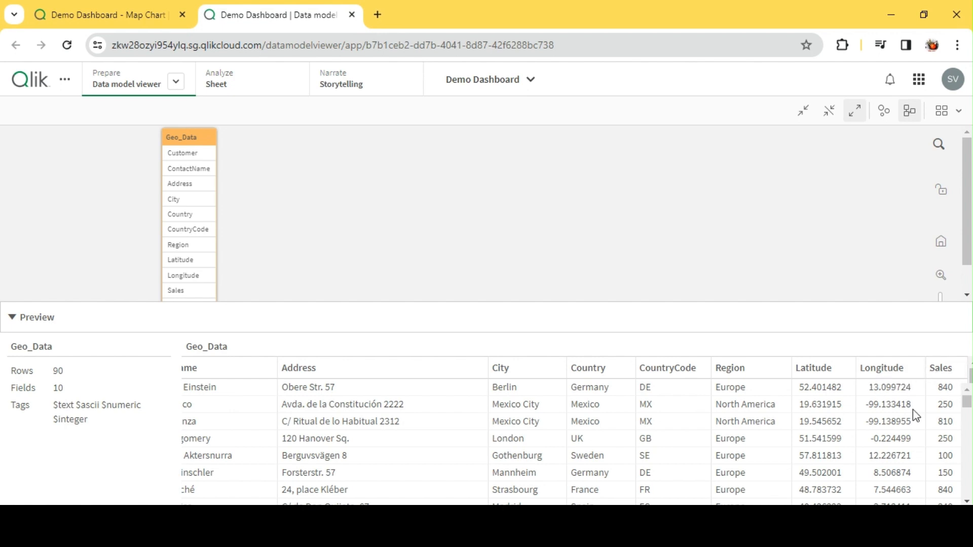
Switch to the Map Chart sheet of the Demo Dashboard and open it for editing.
left_click(114, 12)
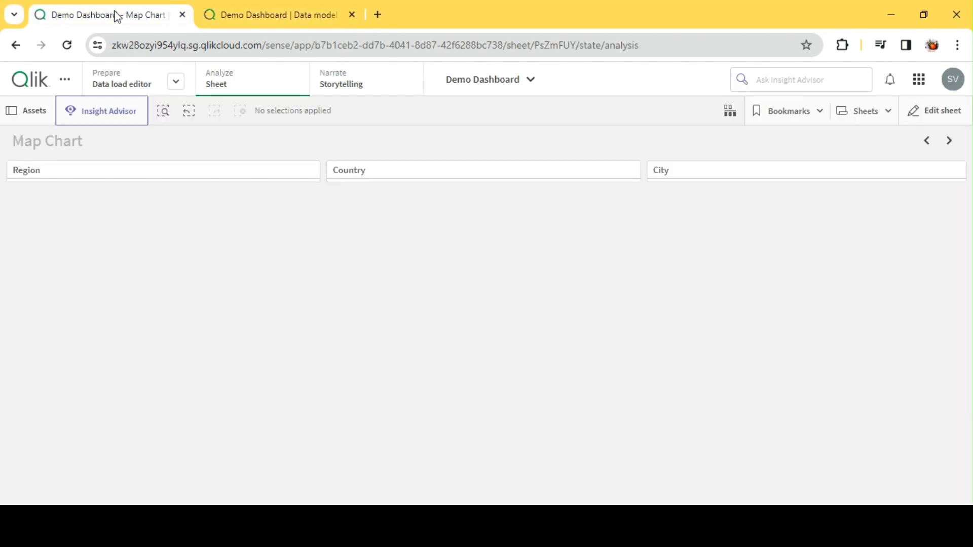
left_click(932, 111)
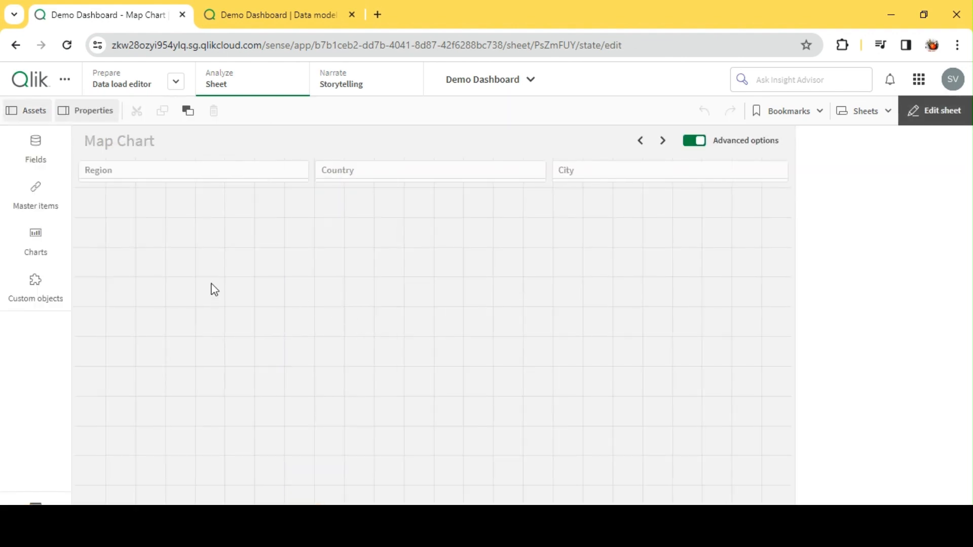
left_click(188, 181)
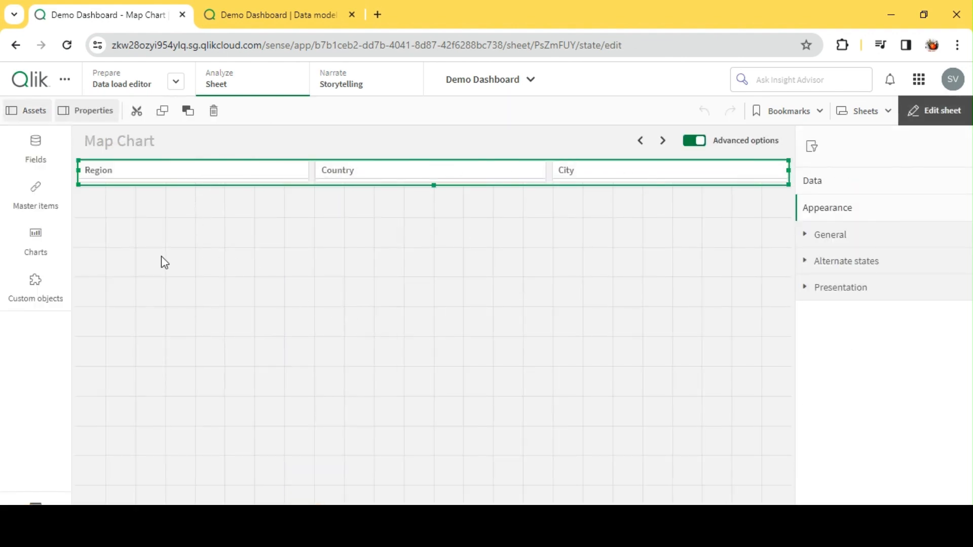
left_click(101, 256)
Add a Map chart to the sheet, enlarge it to fill the area below the filters, and show its layer settings.
left_click(35, 249)
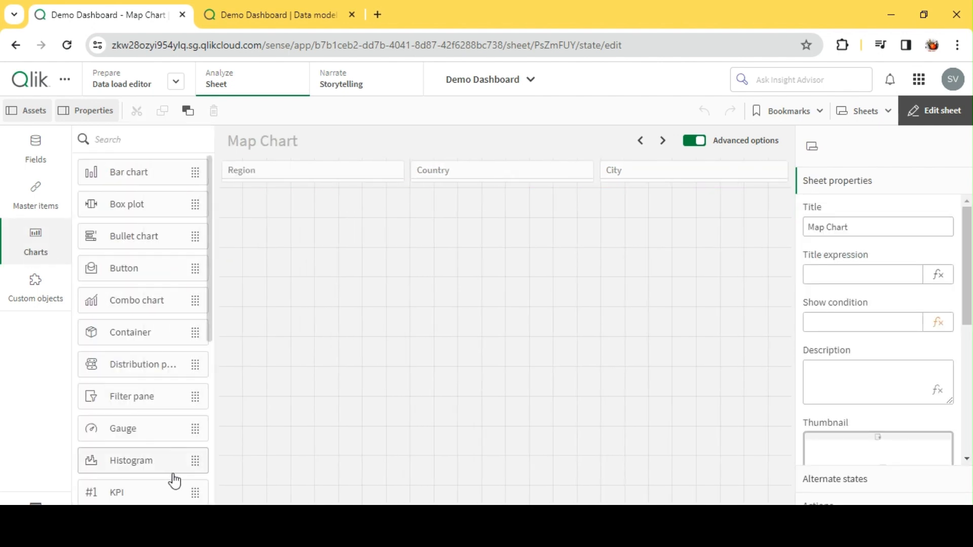
scroll(173, 456, "down", 5)
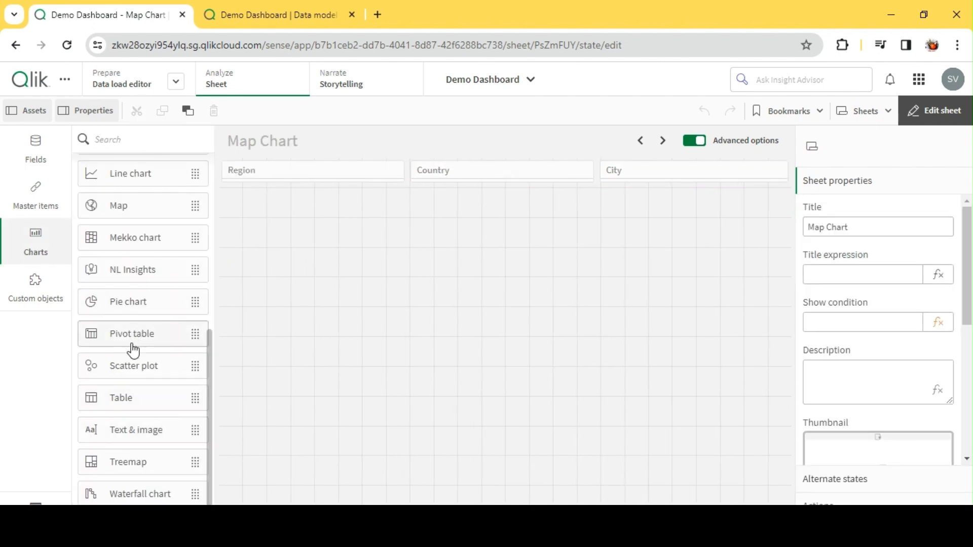
left_click_drag(127, 210, 361, 238)
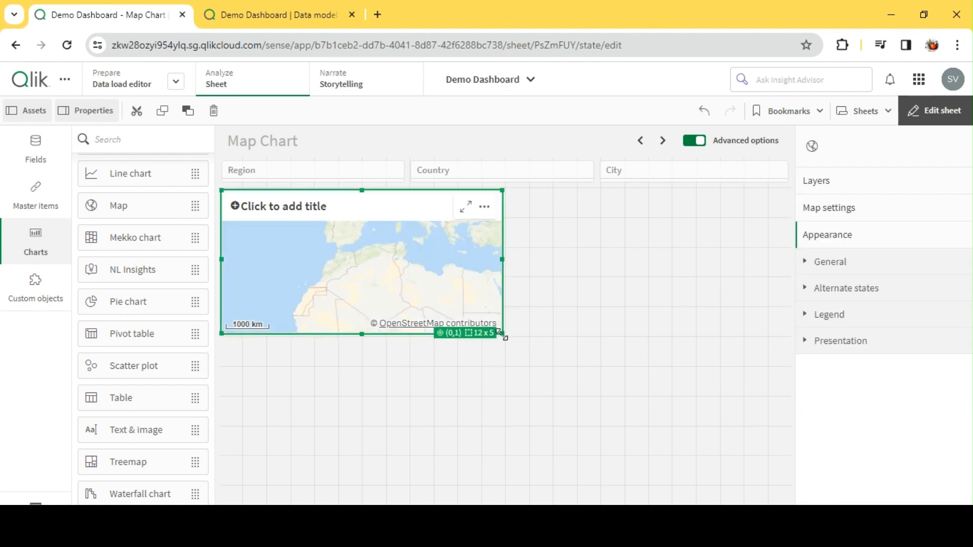
left_click_drag(502, 337, 788, 504)
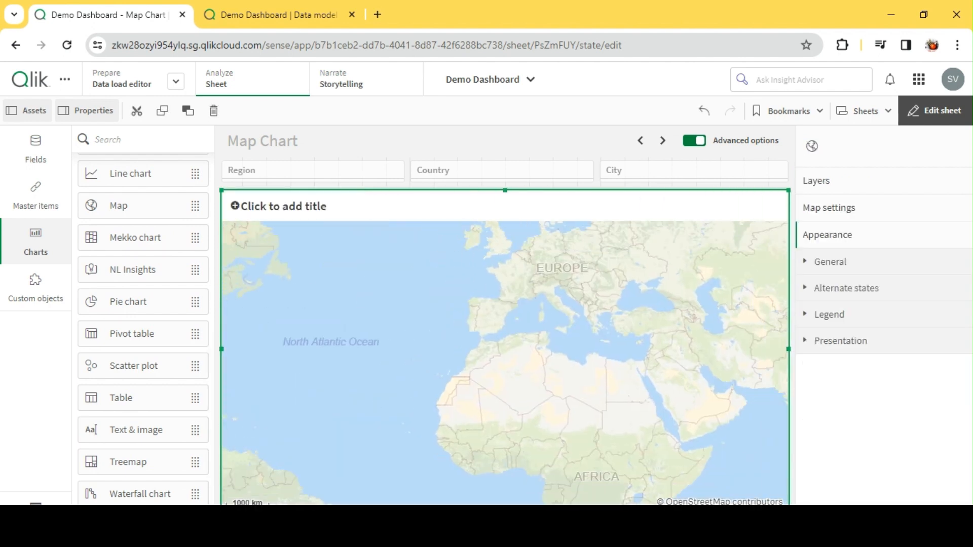
left_click(870, 193)
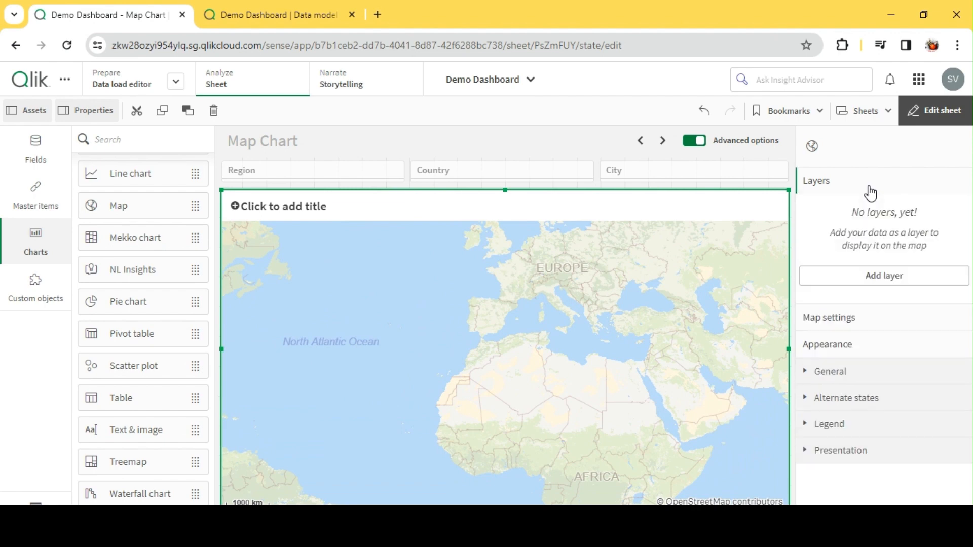
left_click(895, 275)
left_click(895, 282)
left_click(846, 141)
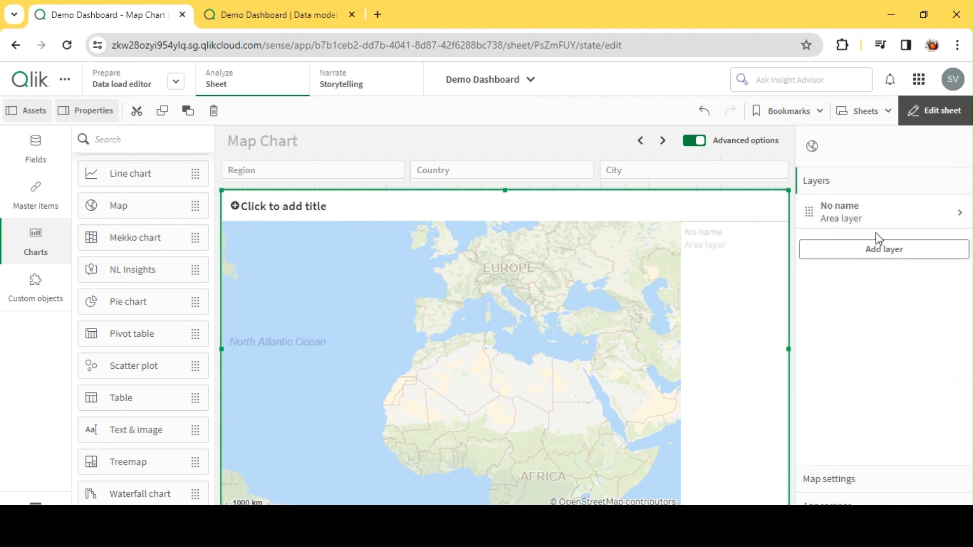
right_click(864, 209)
left_click(840, 187)
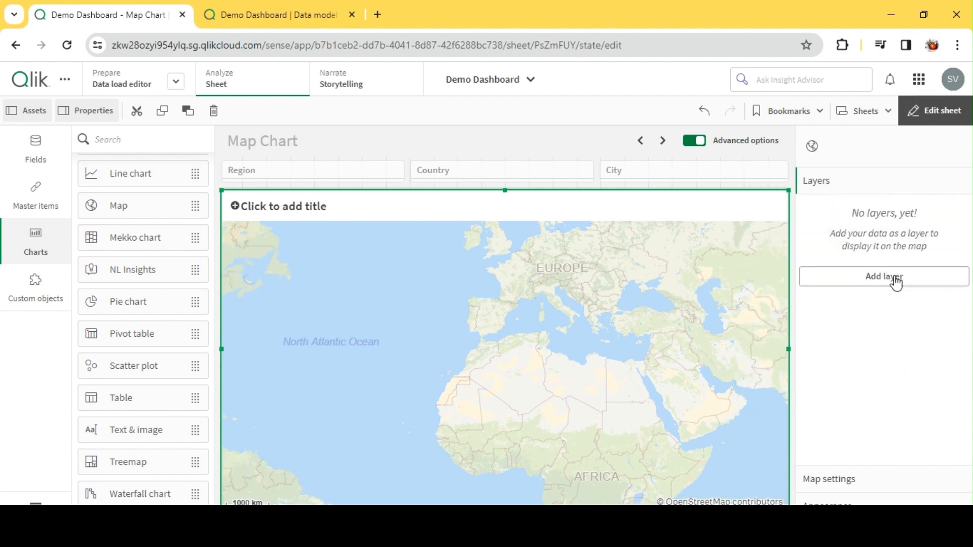
Add an area layer to the map with Country as its dimension.
left_click(895, 279)
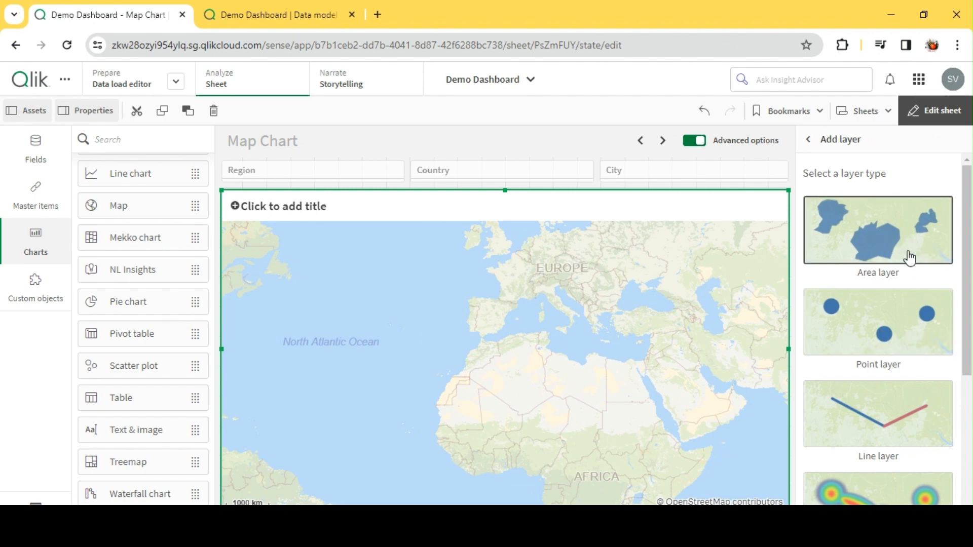
left_click(891, 236)
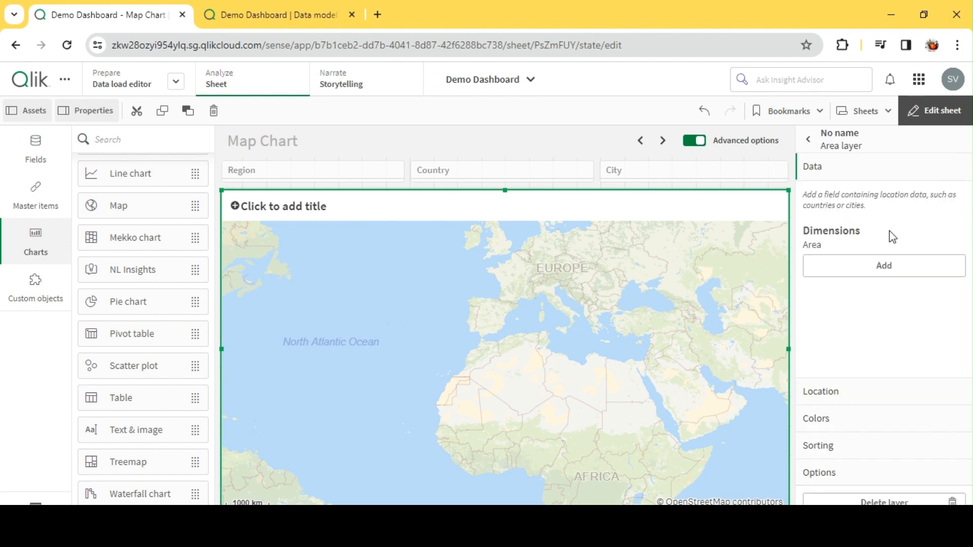
left_click(887, 266)
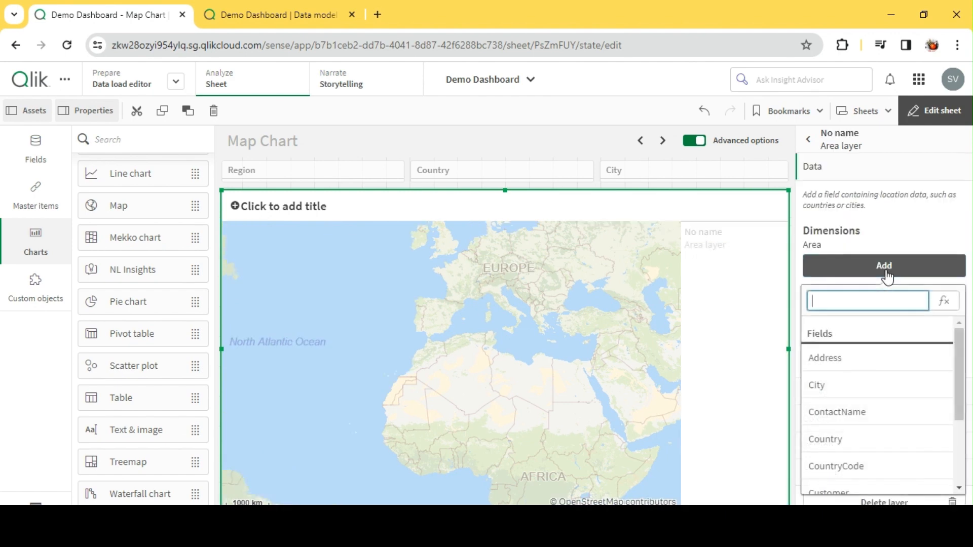
left_click(856, 443)
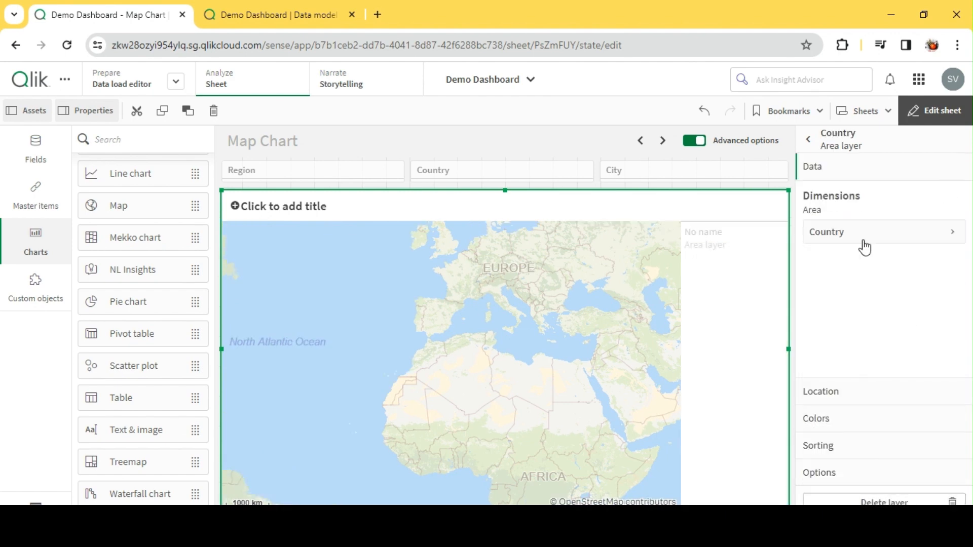
Set the location field of the Country area layer to CountryCode.
left_click(851, 396)
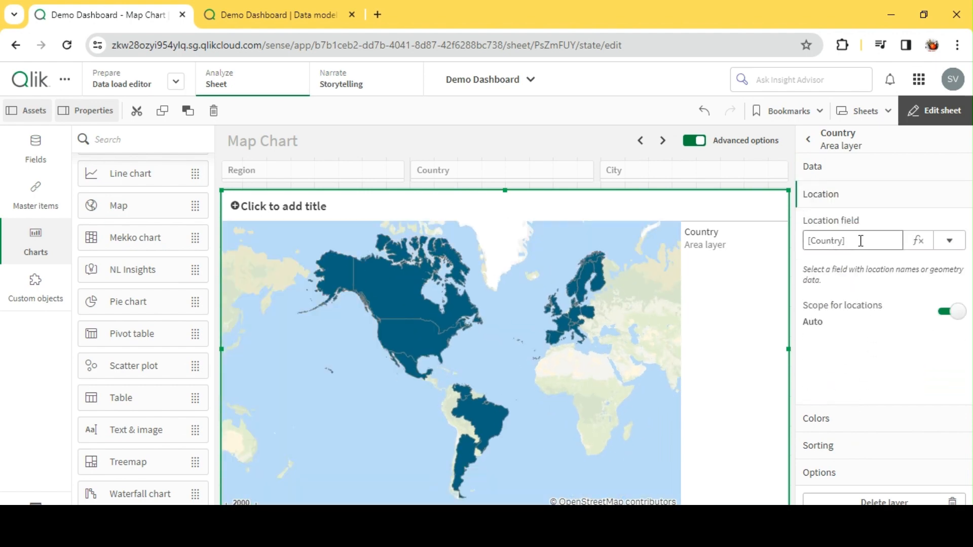
left_click(951, 244)
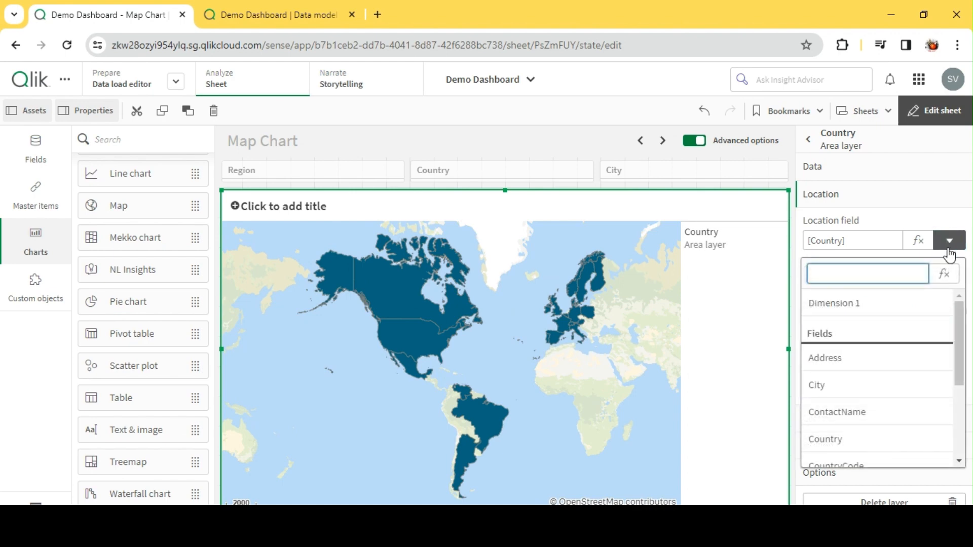
scroll(921, 365, "down", 3)
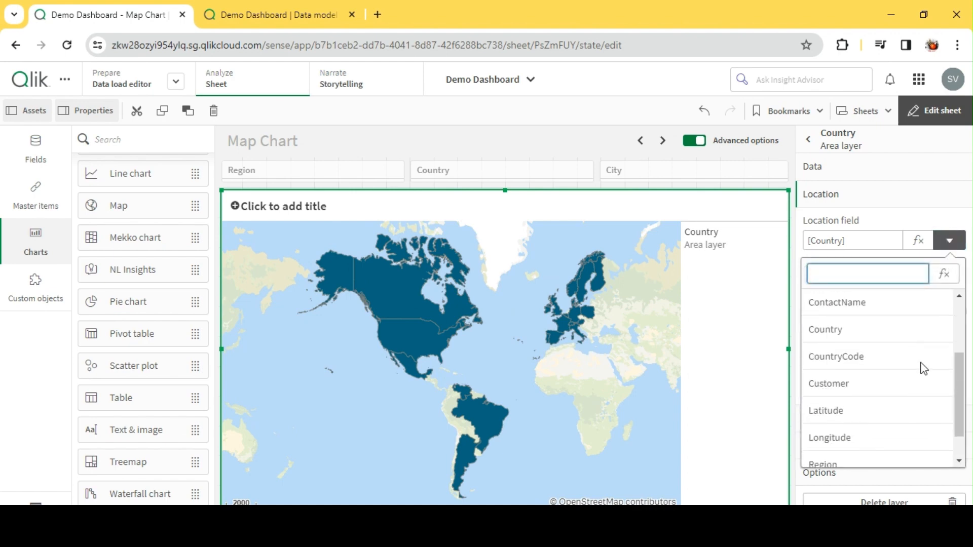
left_click(858, 348)
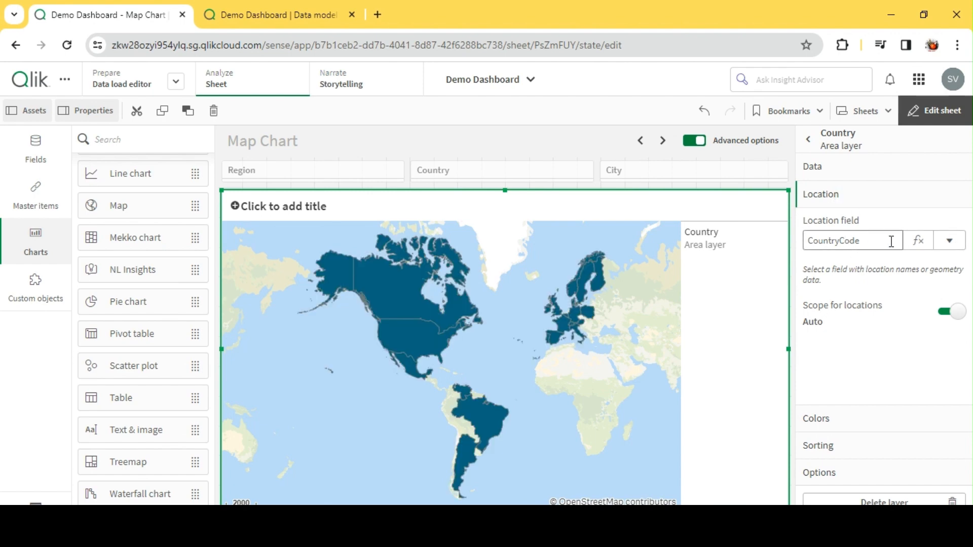
left_click(845, 172)
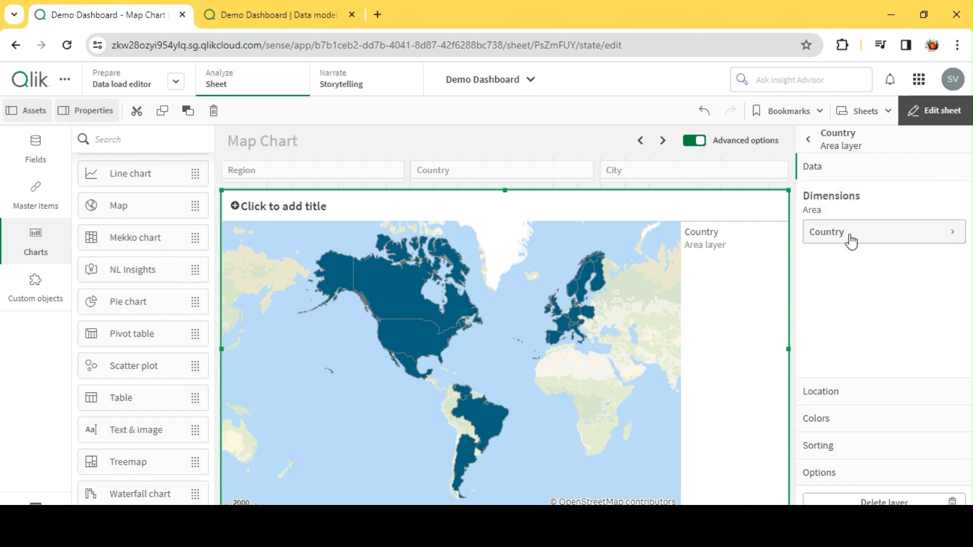
left_click(843, 394)
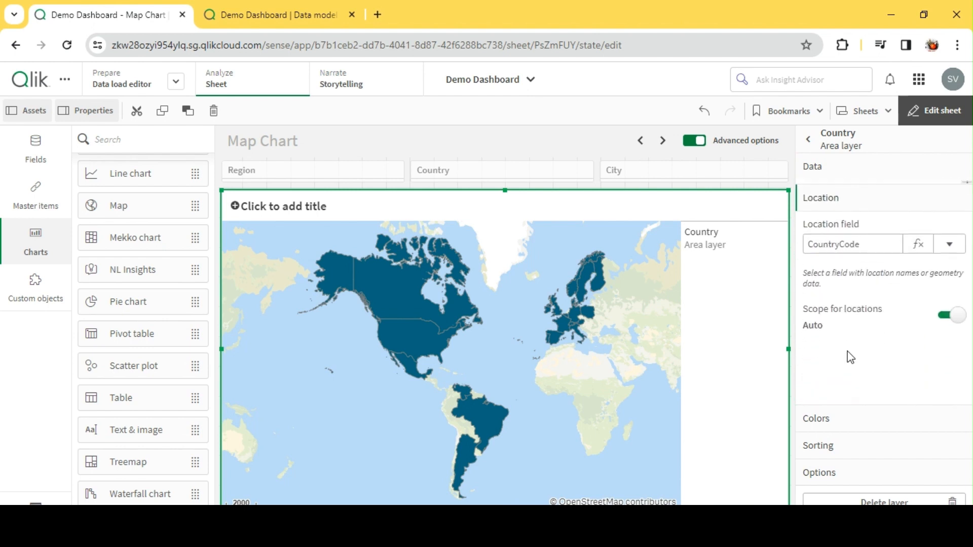
Color the Country area layer by dimension using Country, with persistent colors enabled, and return to the layer list.
left_click(847, 418)
left_click(892, 299)
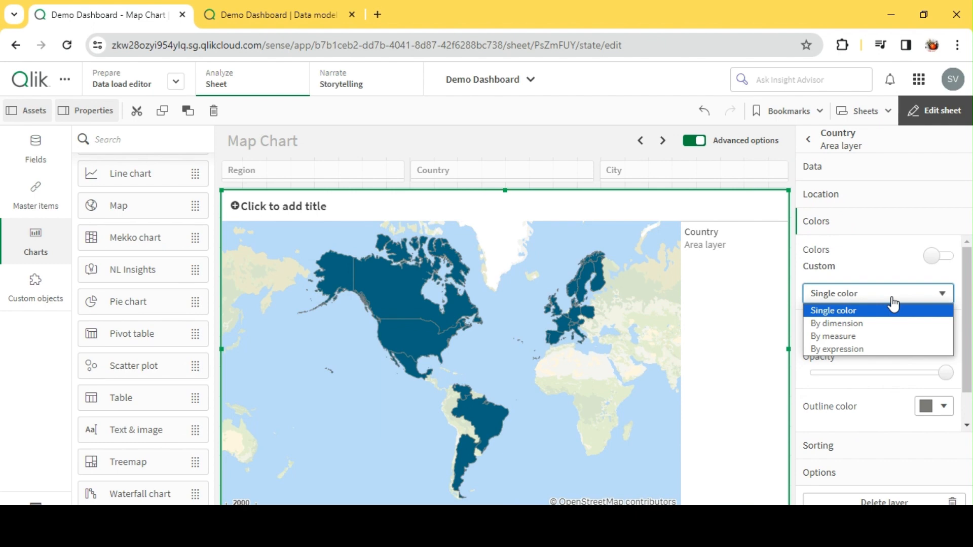
left_click(866, 323)
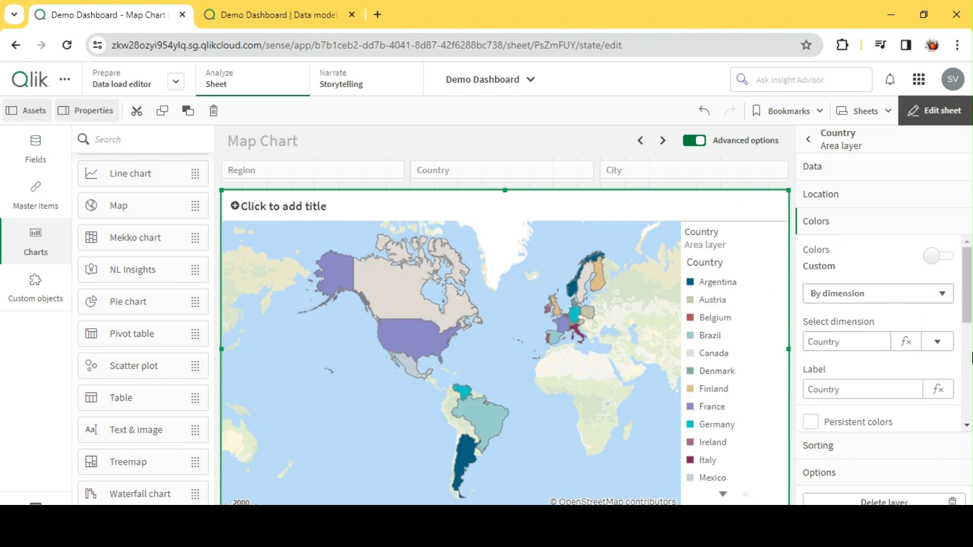
scroll(869, 359, "down", 3)
scroll(862, 360, "up", 3)
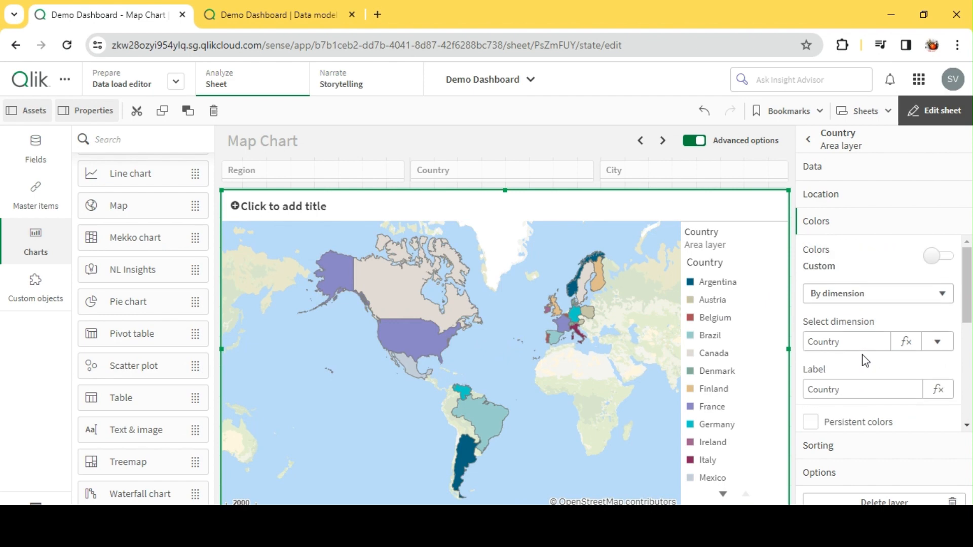
left_click(810, 421)
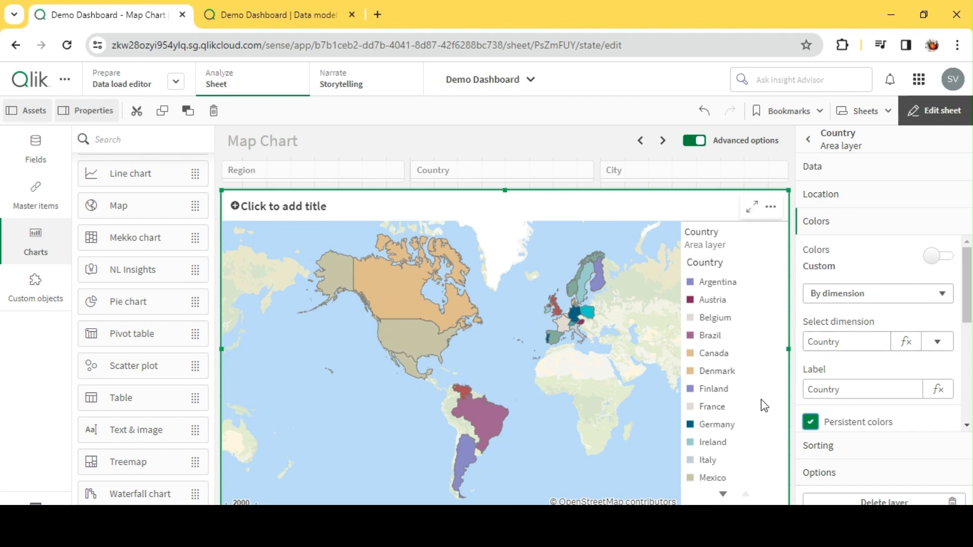
scroll(851, 393, "down", 5)
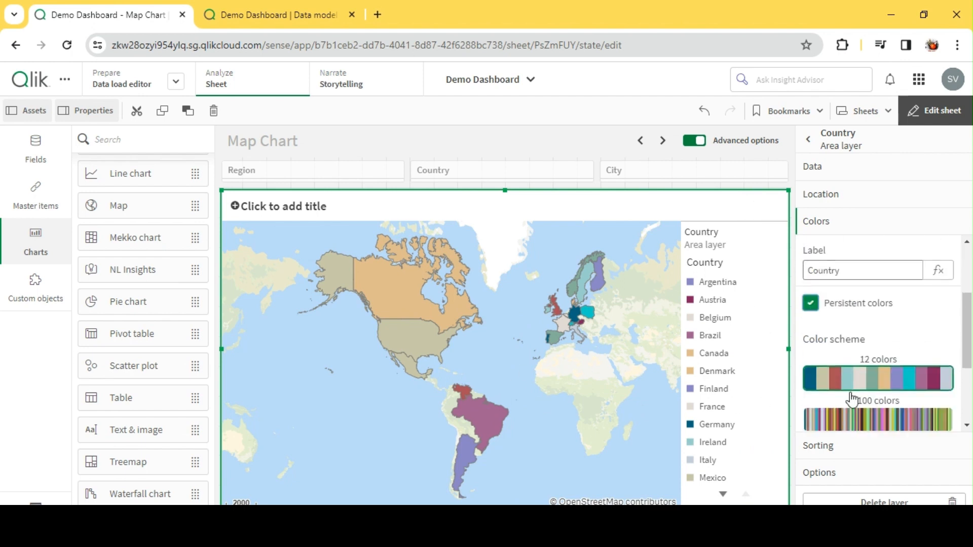
left_click(828, 453)
left_click(829, 473)
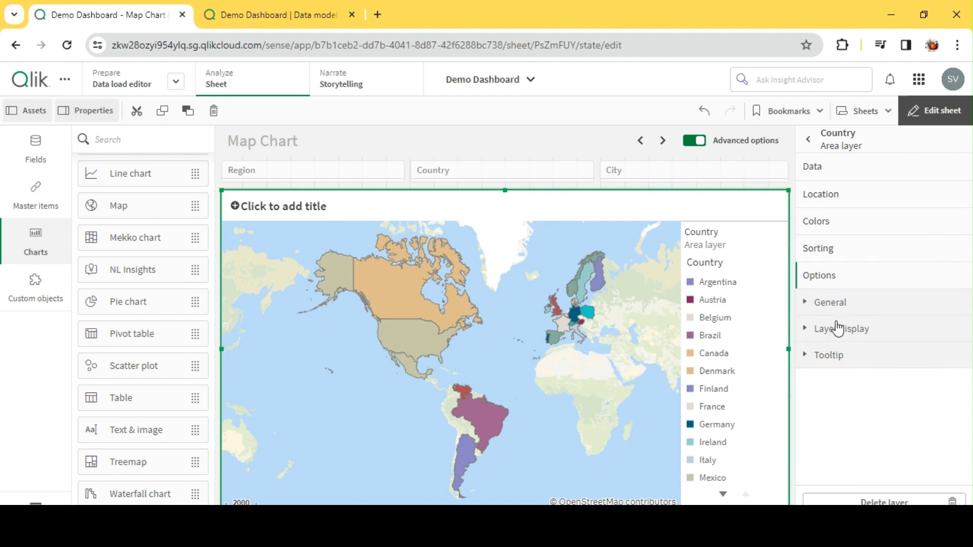
left_click(839, 147)
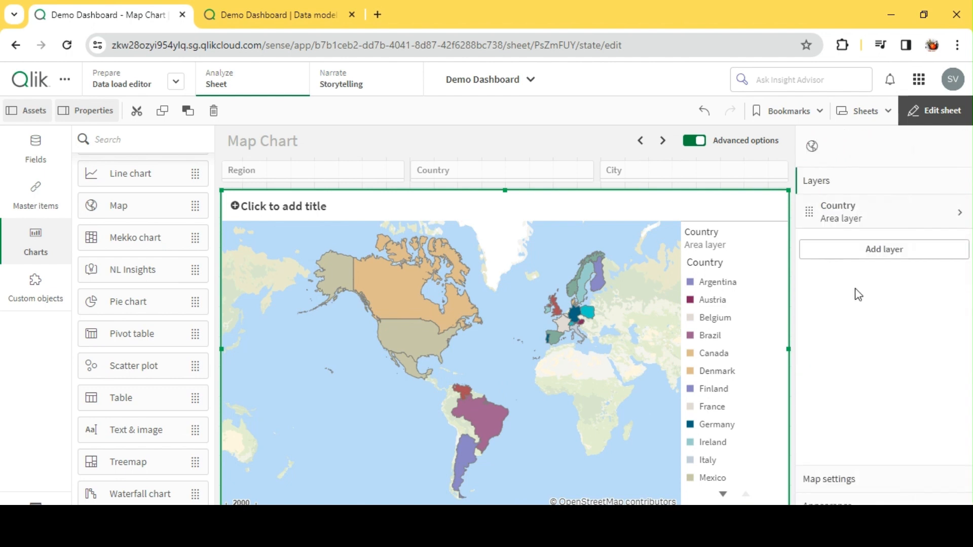
Add a point layer with City as its dimension and check its location settings.
left_click(877, 256)
left_click(881, 336)
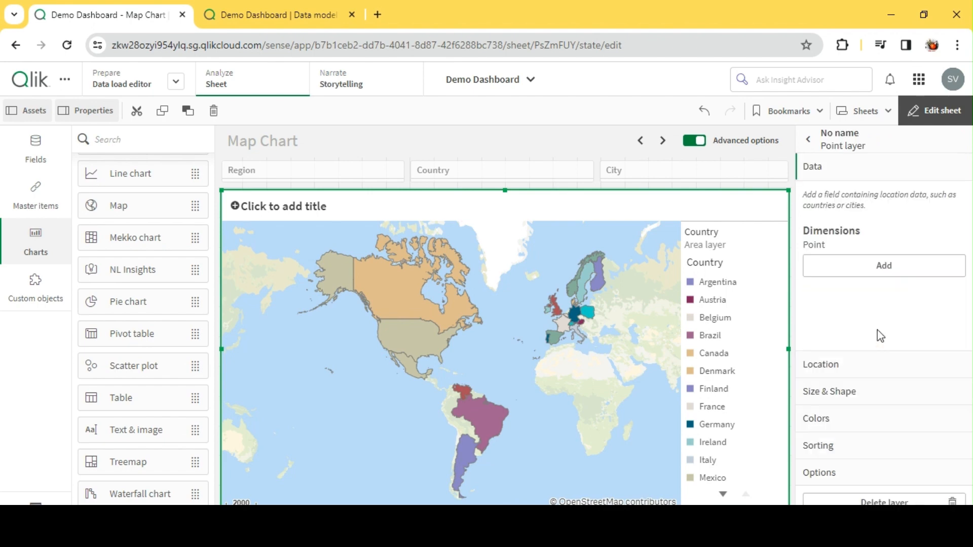
left_click(880, 273)
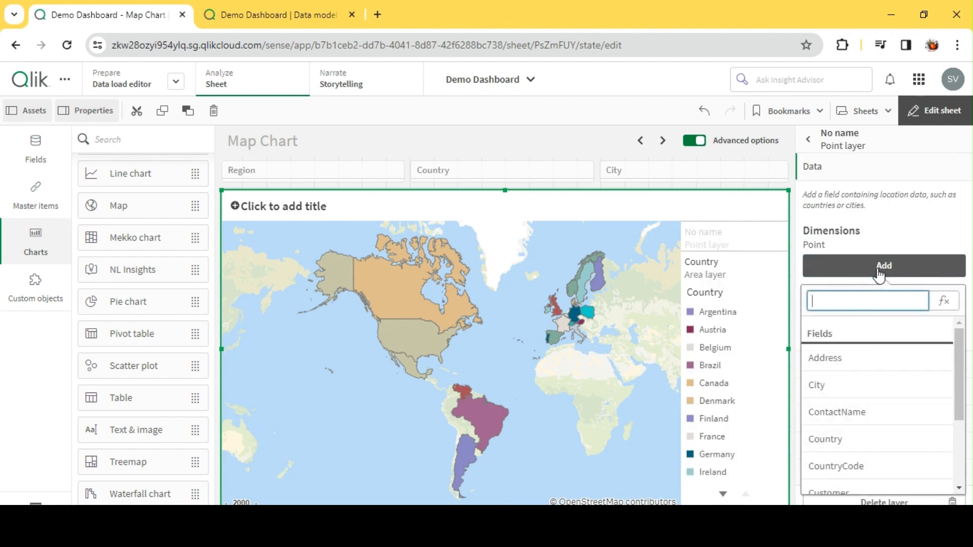
left_click(871, 386)
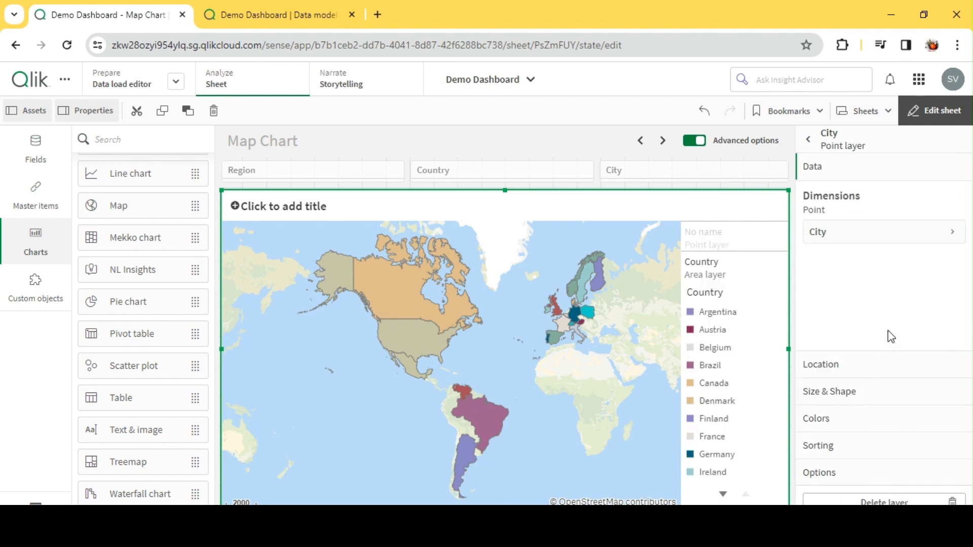
left_click(839, 362)
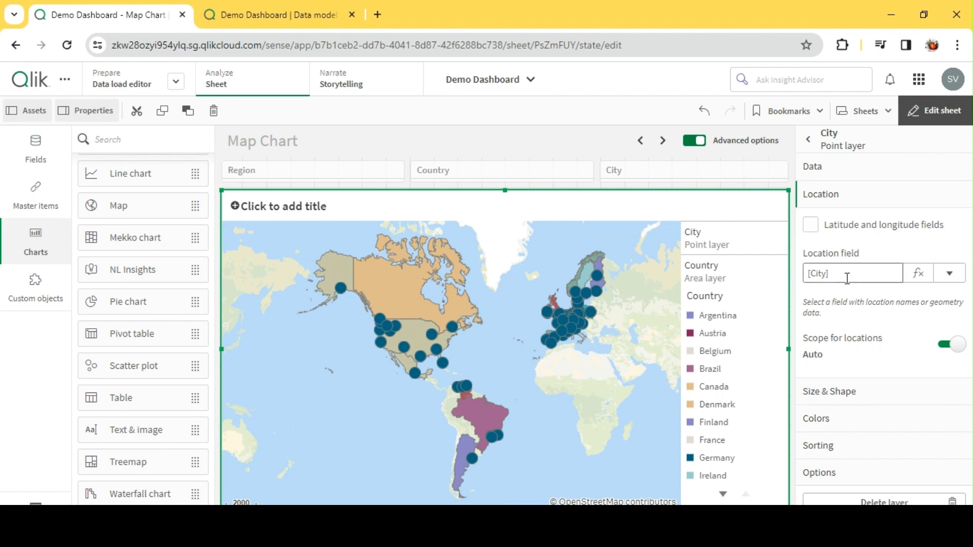
Size the bubbles of the City point layer by Sum(Sales).
left_click(845, 401)
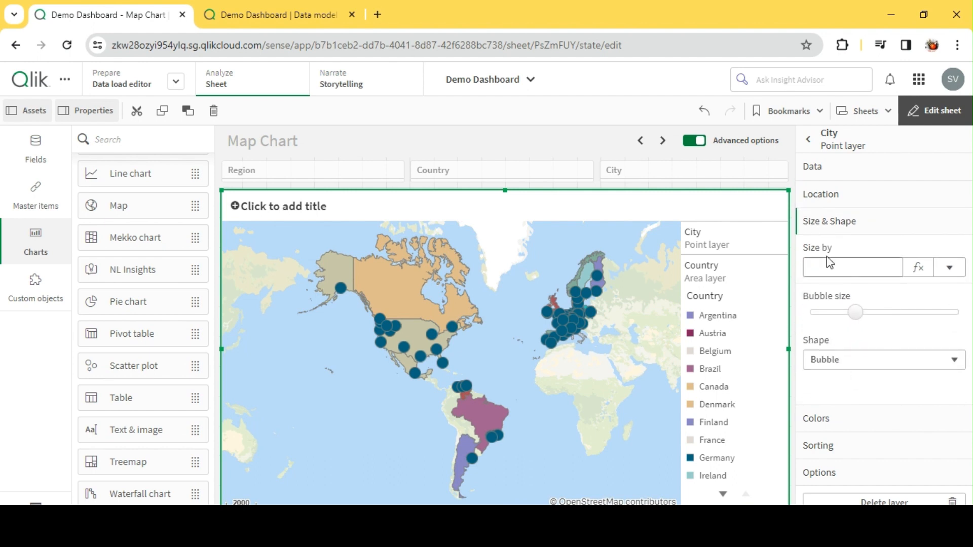
left_click(950, 268)
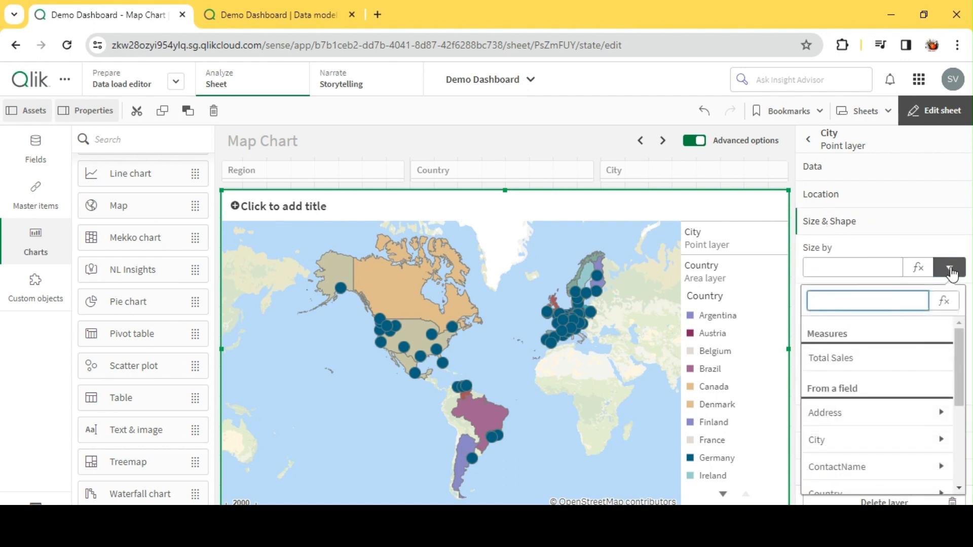
scroll(868, 446, "down", 1)
scroll(867, 445, "down", 3)
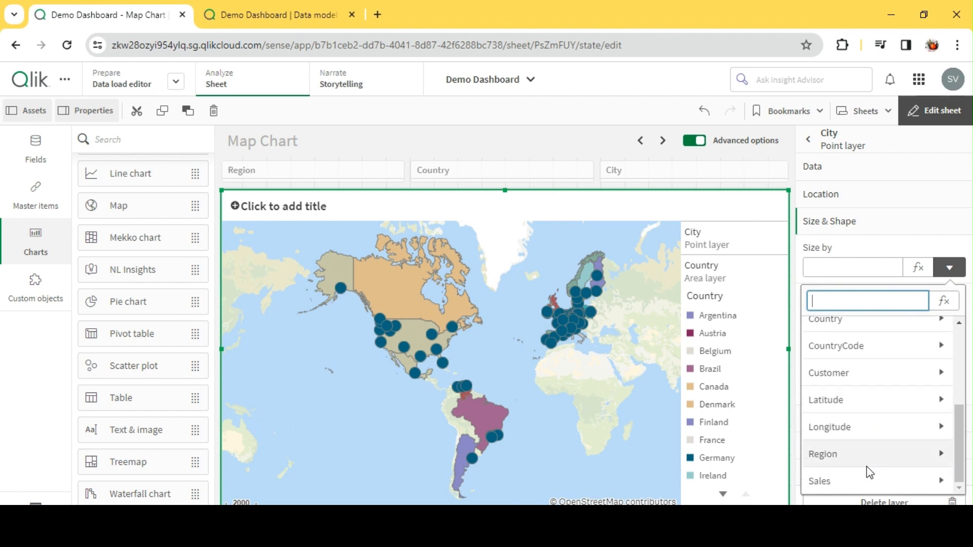
left_click(865, 481)
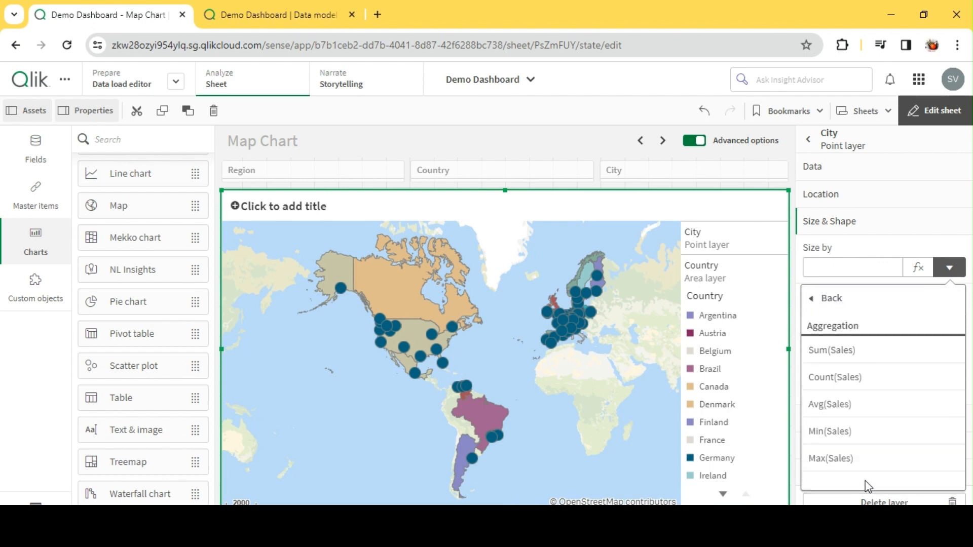
left_click(855, 351)
Change the label of the City layer's size measure to Sales.
left_click(835, 315)
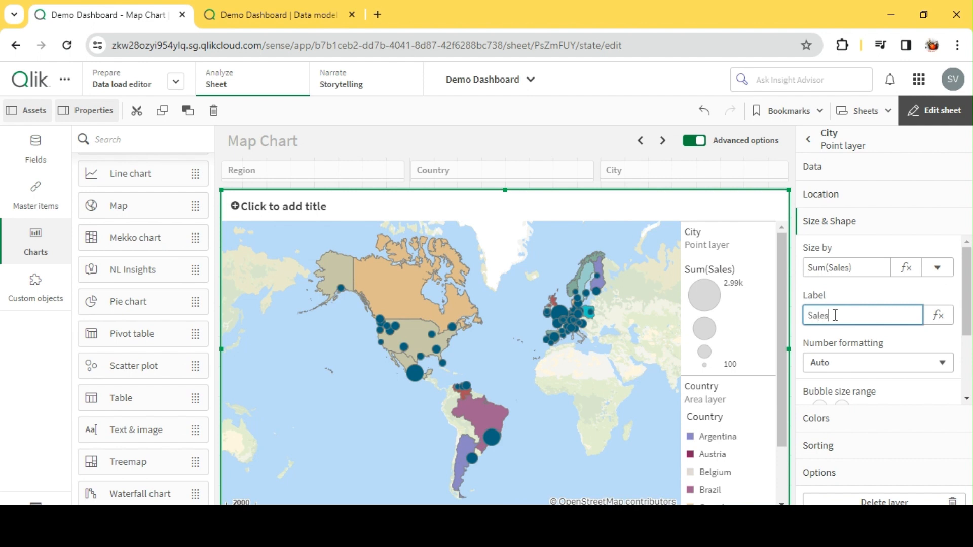
type("Sales")
key("Return")
Set the upper end of the City layer's bubble size range to 19 and keep the shape as Bubble.
scroll(853, 322, "down", 2)
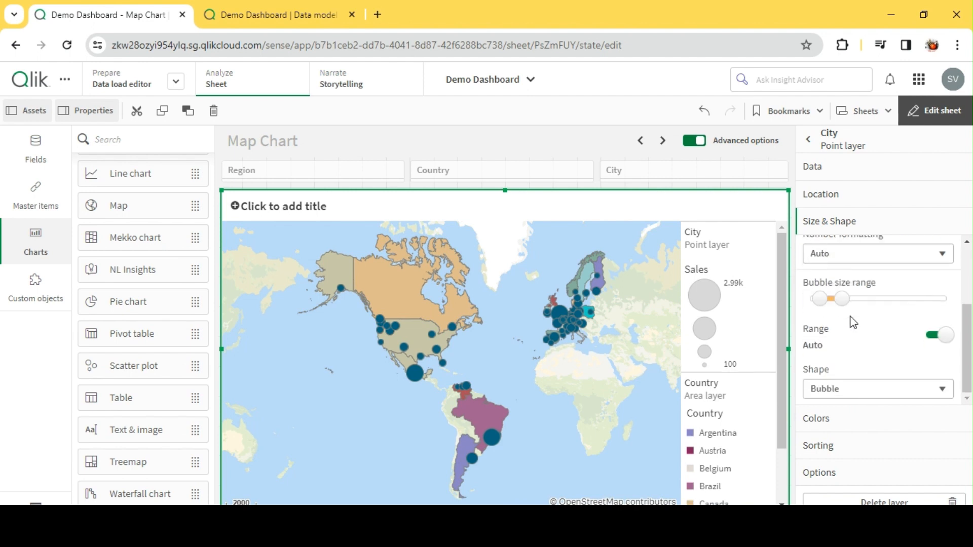
scroll(857, 329, "up", 2)
scroll(868, 342, "down", 2)
mouse_move(821, 303)
left_click_drag(842, 300, 865, 300)
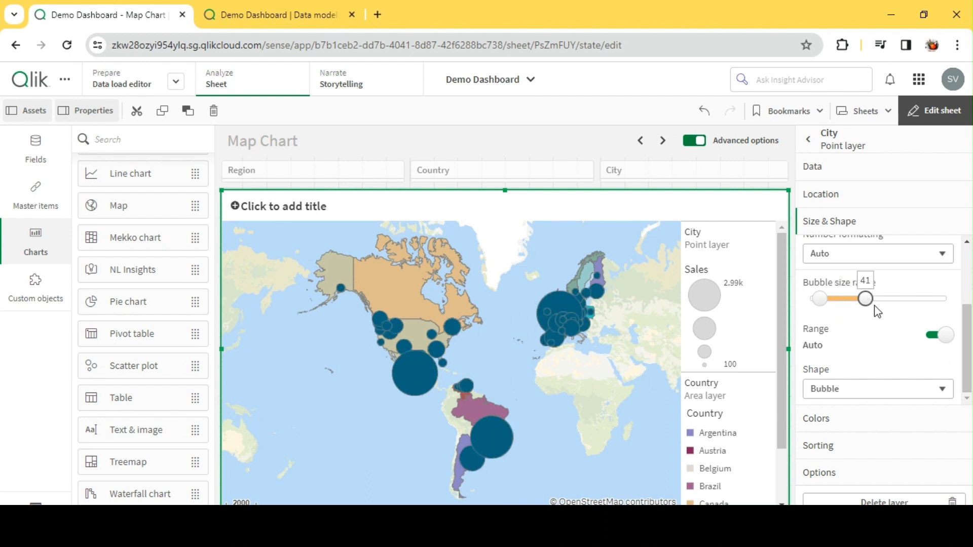
left_click_drag(865, 300, 834, 303)
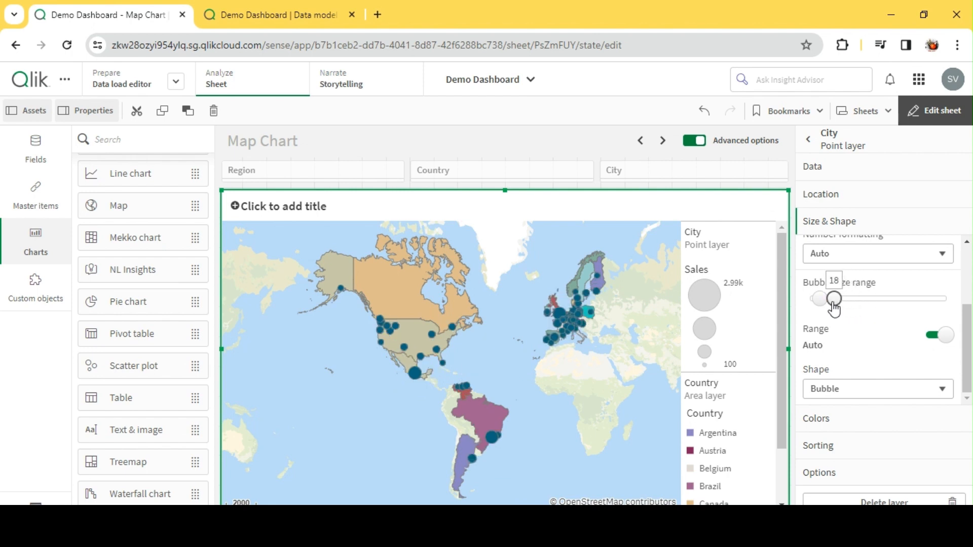
left_click_drag(833, 303, 835, 303)
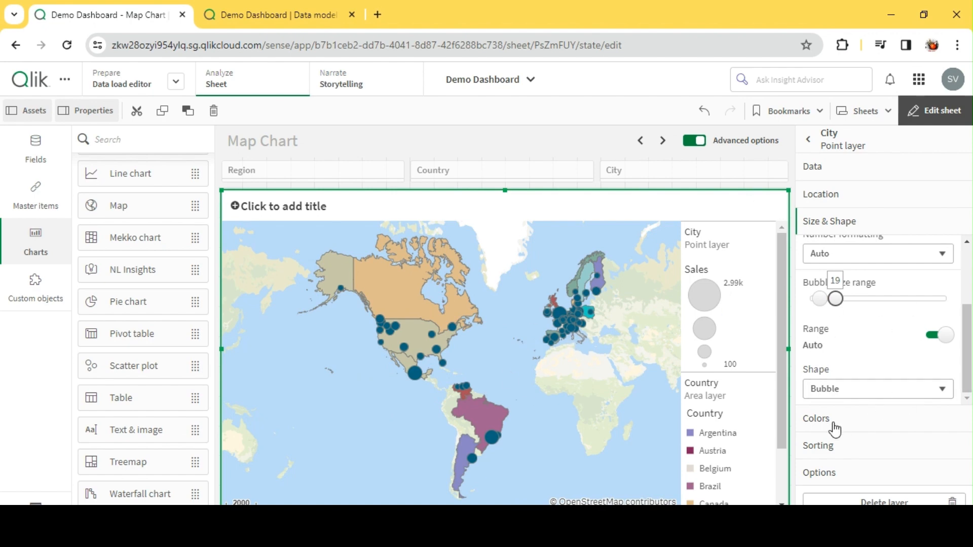
left_click(837, 391)
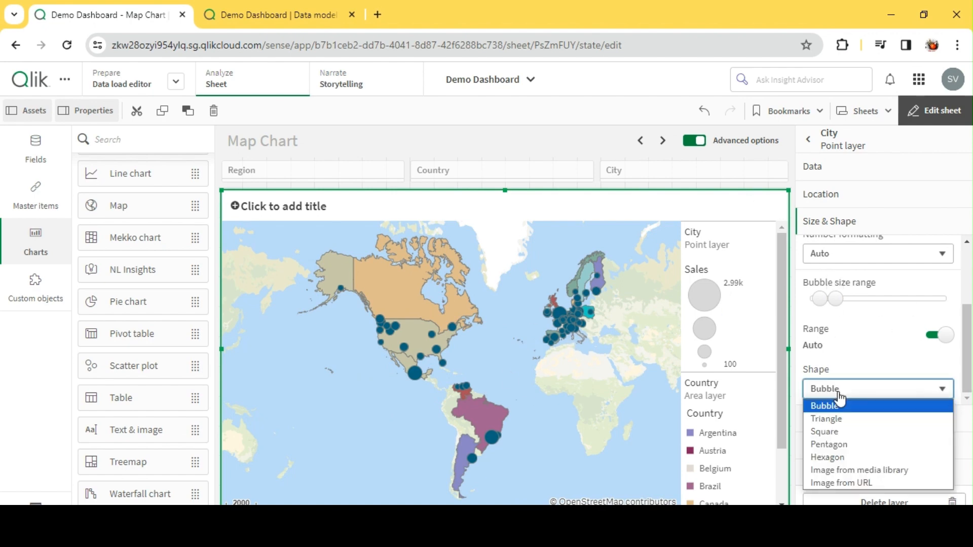
left_click(854, 392)
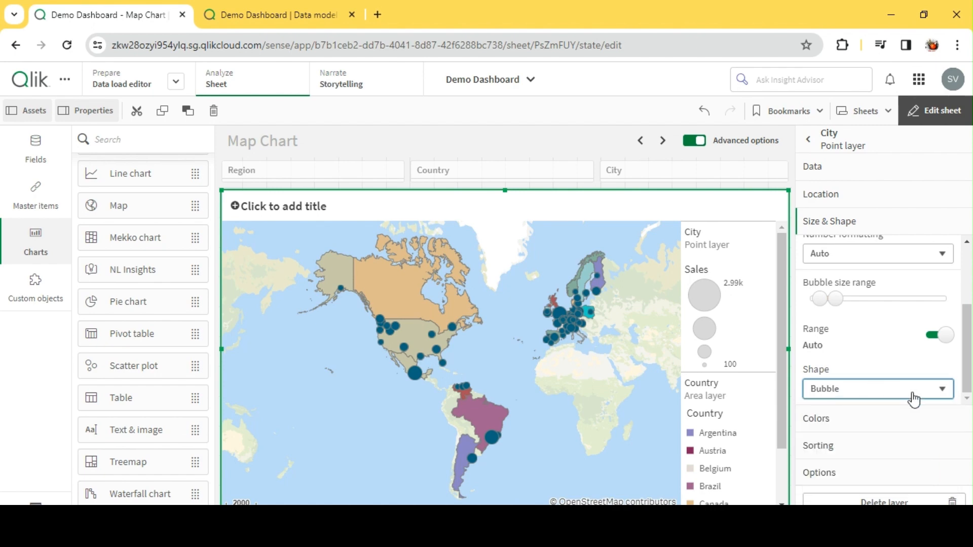
Color the City point layer by dimension using City, and review the legend and remaining color options.
left_click(841, 422)
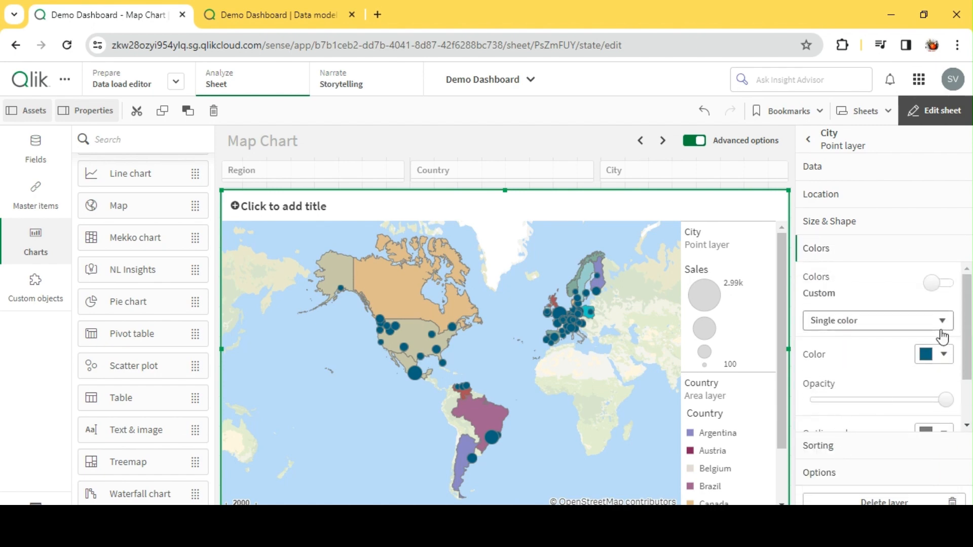
left_click(857, 326)
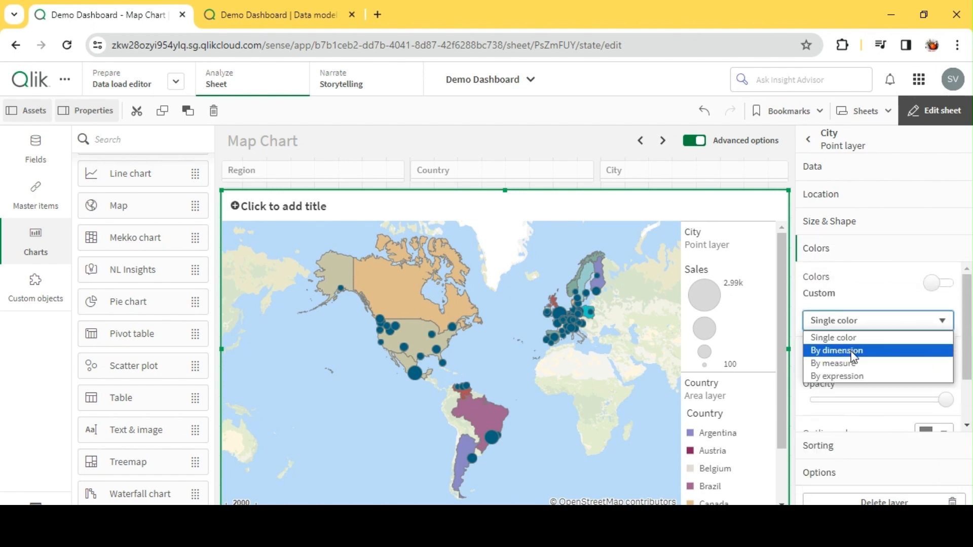
left_click(855, 350)
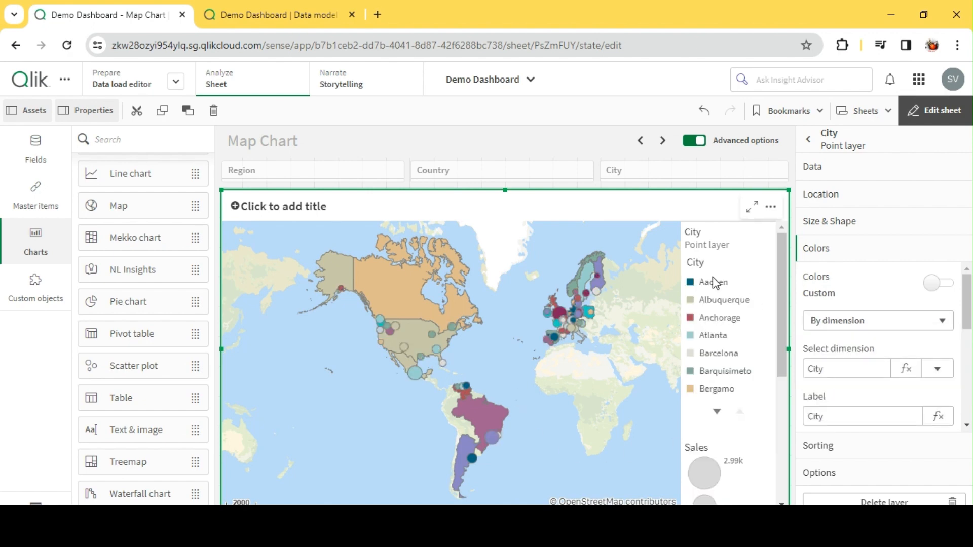
scroll(722, 358, "down", 5)
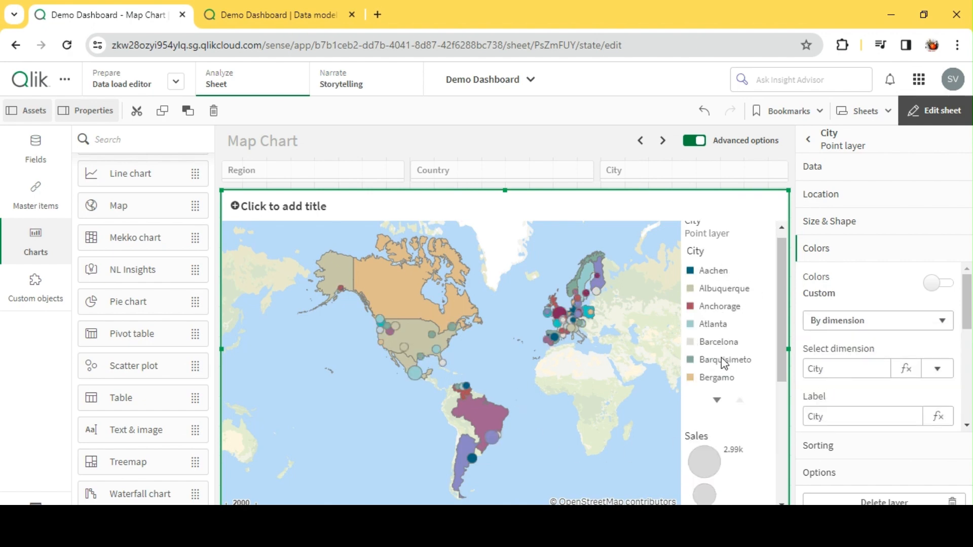
scroll(916, 373, "down", 3)
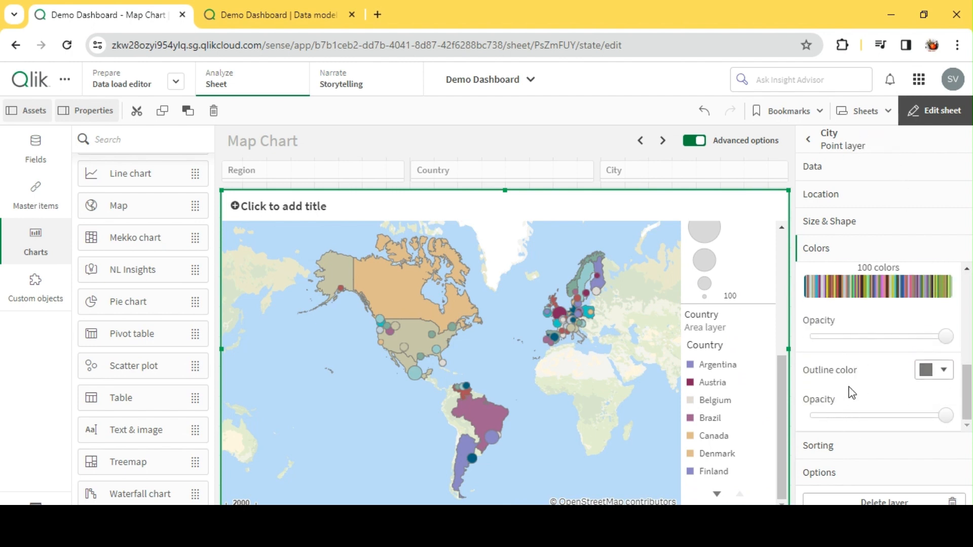
scroll(862, 373, "up", 5)
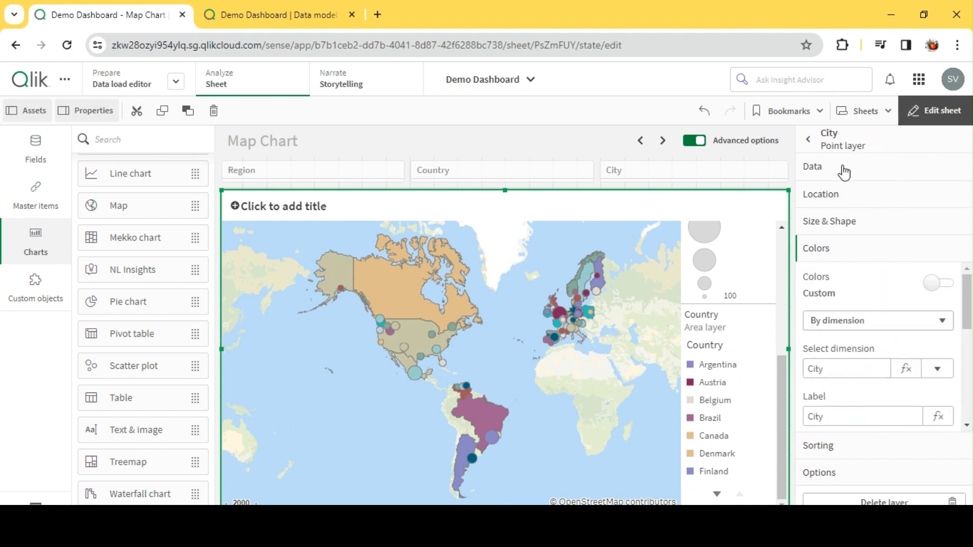
Return to the map's general properties and turn off its legend in the appearance settings.
left_click(841, 144)
left_click(841, 481)
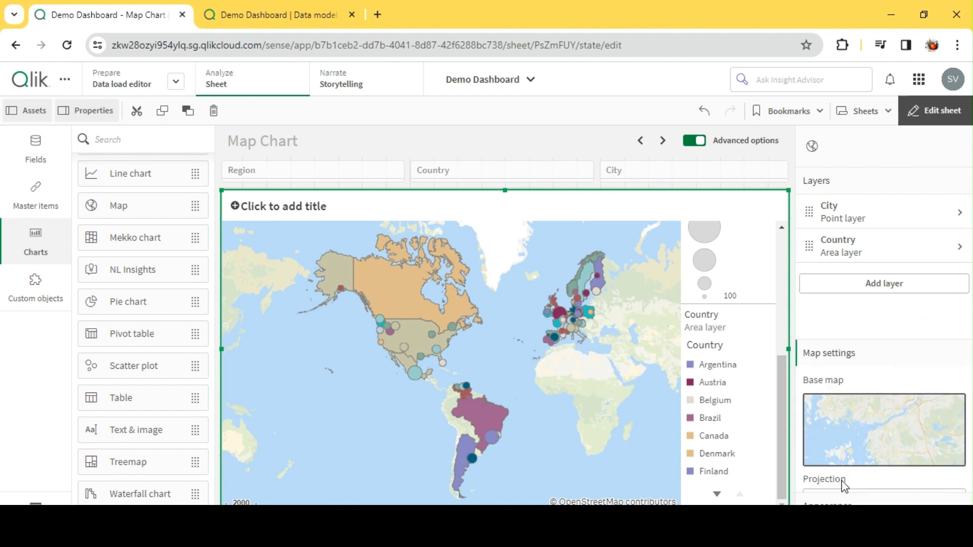
left_click(827, 504)
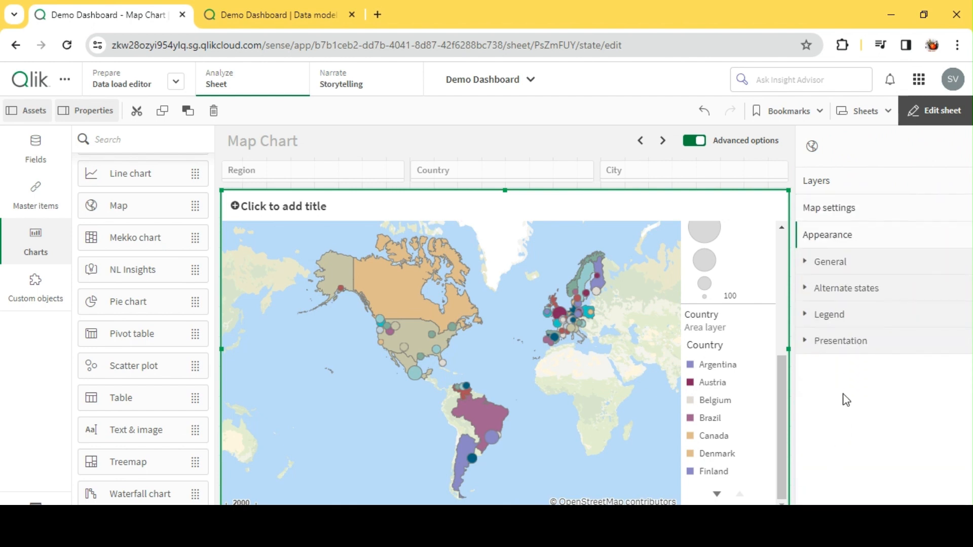
left_click(842, 315)
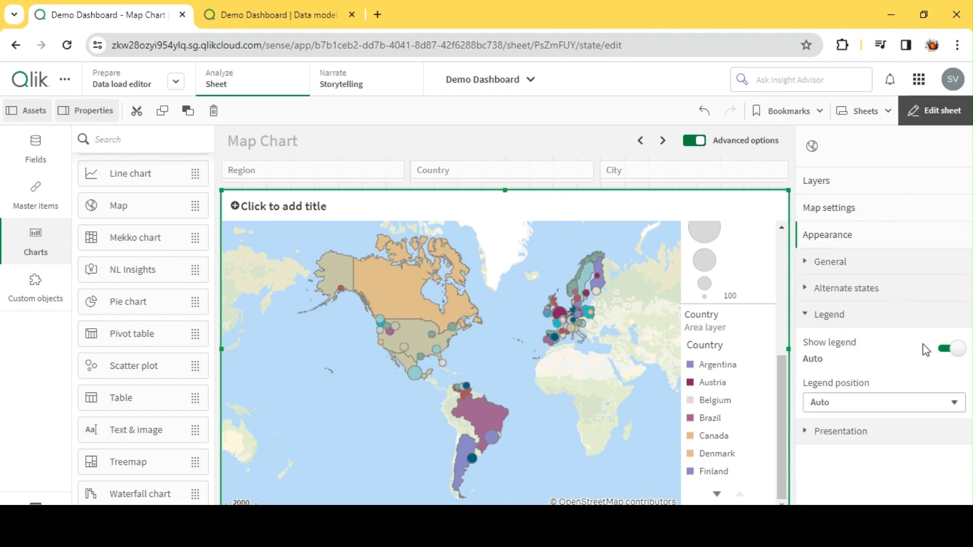
left_click(965, 349)
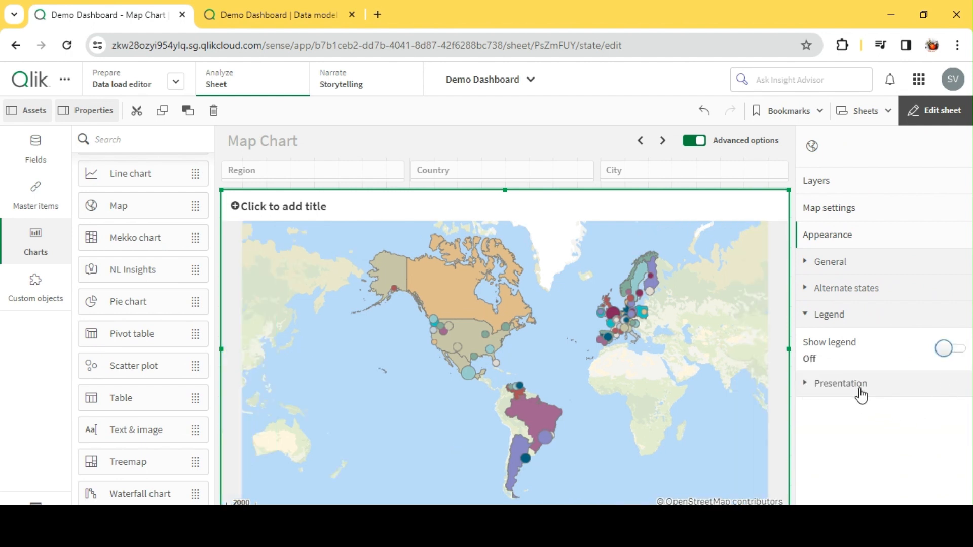
Turn on Navigation in the map's presentation settings and stop editing the sheet.
left_click(859, 388)
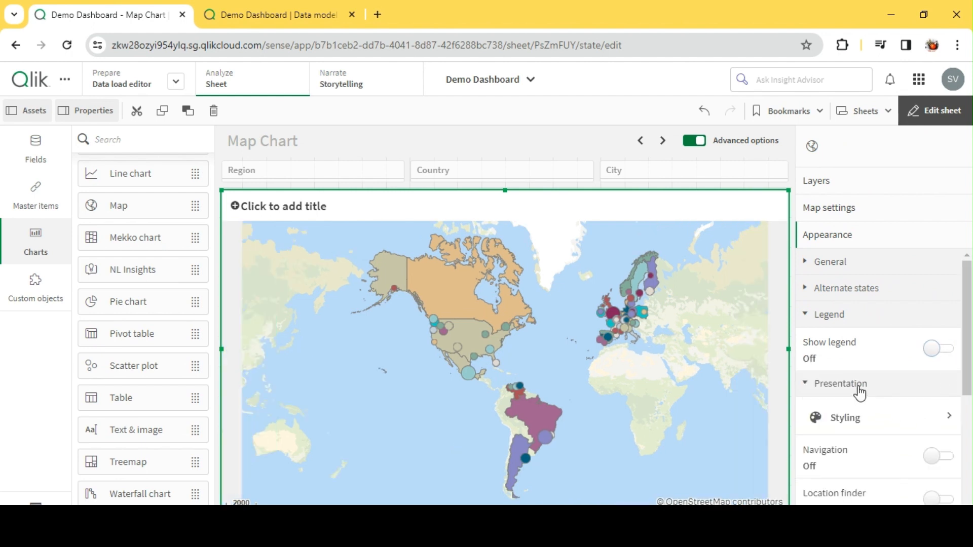
left_click(931, 338)
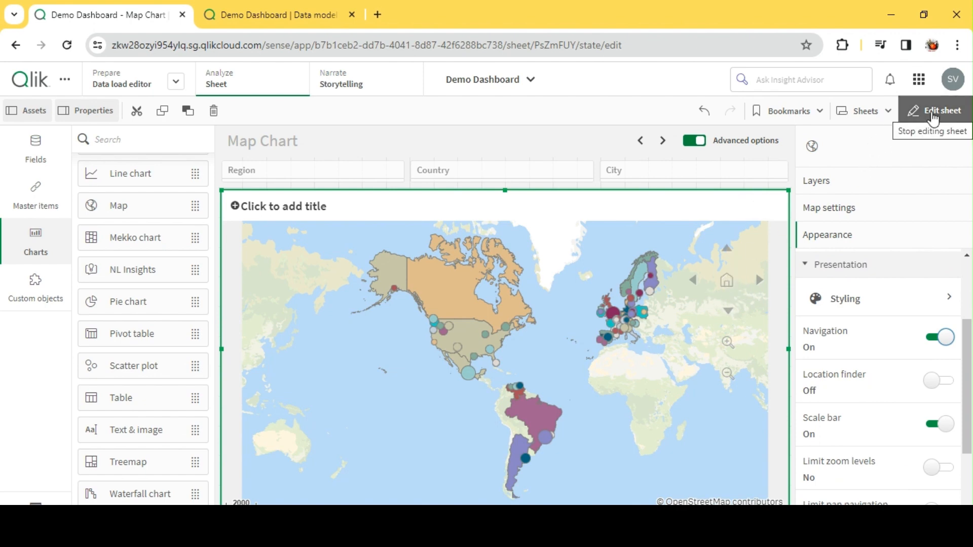
left_click(932, 113)
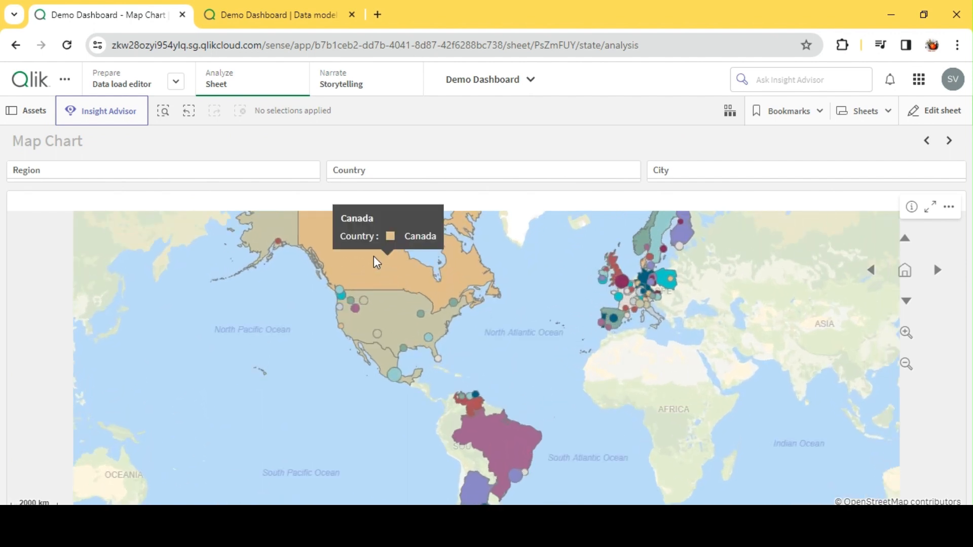
Explore the map around North America, inspecting the details shown for its countries and city bubbles.
left_click_drag(543, 289, 549, 348)
scroll(397, 349, "up", 2)
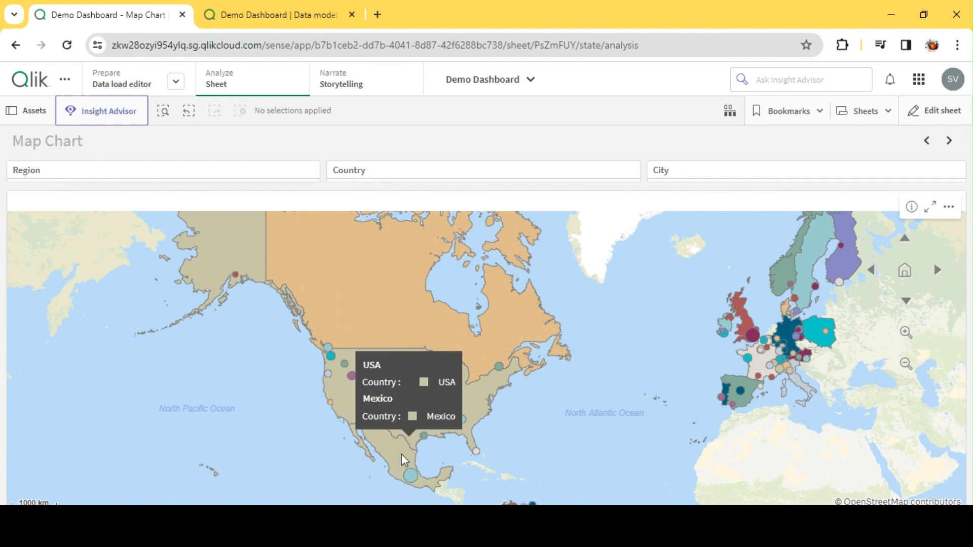
scroll(431, 383, "up", 2)
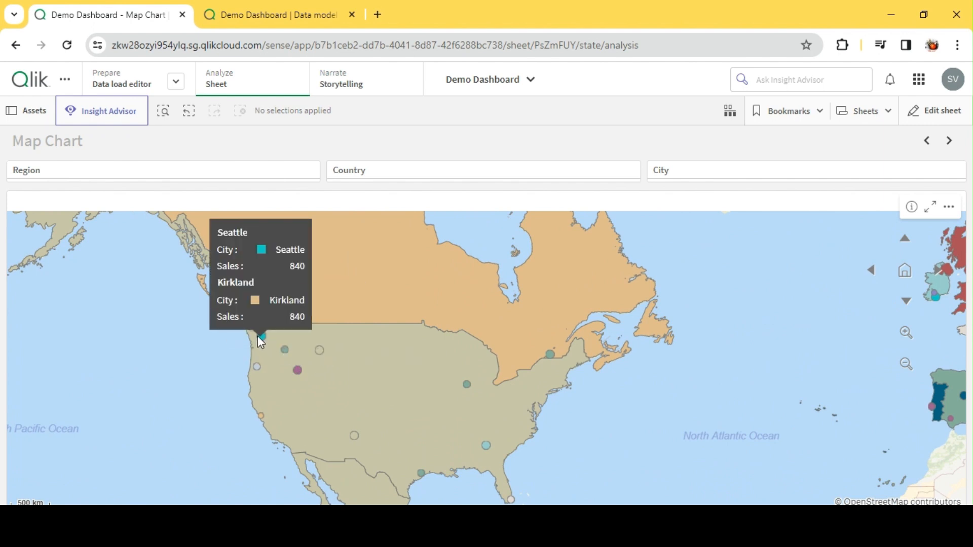
scroll(720, 378, "down", 4)
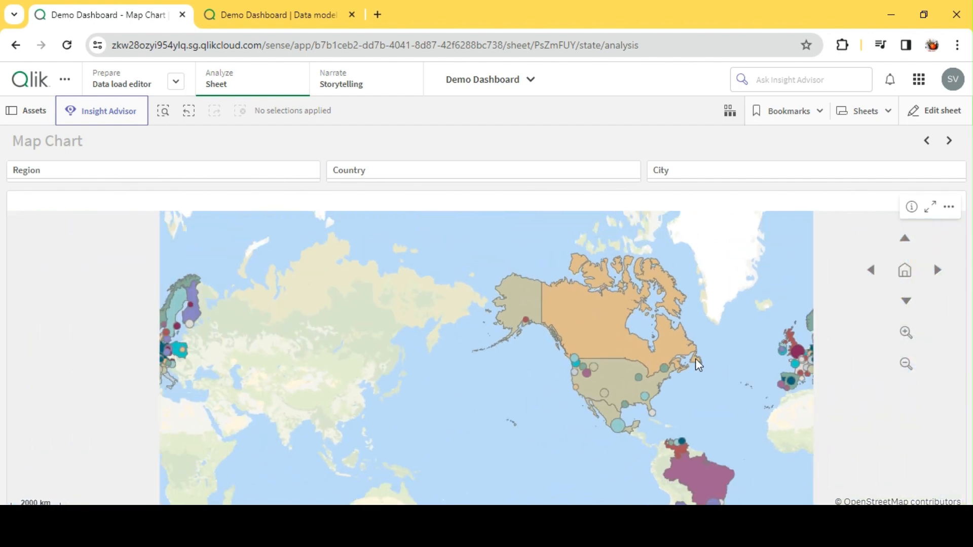
left_click_drag(696, 358, 549, 340)
scroll(639, 328, "up", 2)
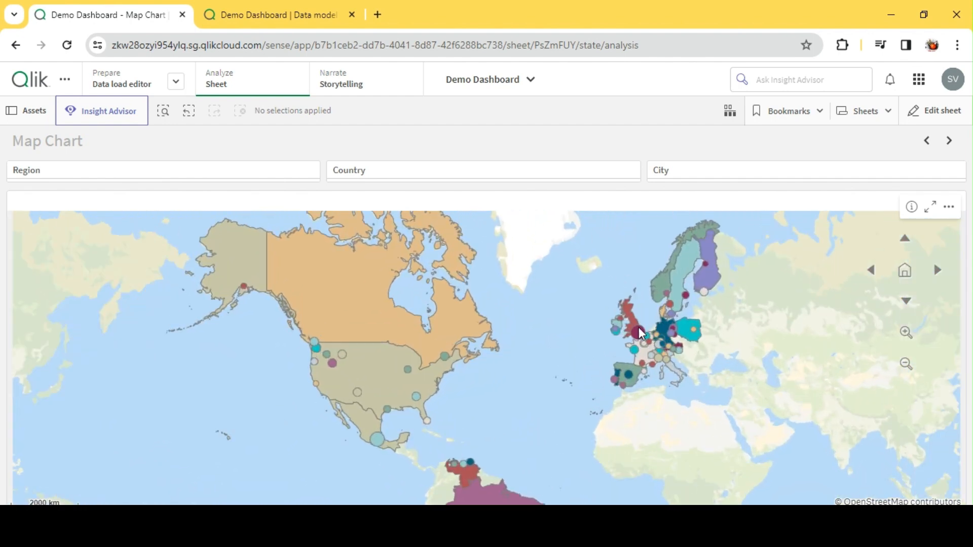
Filter the sheet to the Europe region.
left_click(89, 171)
left_click(51, 259)
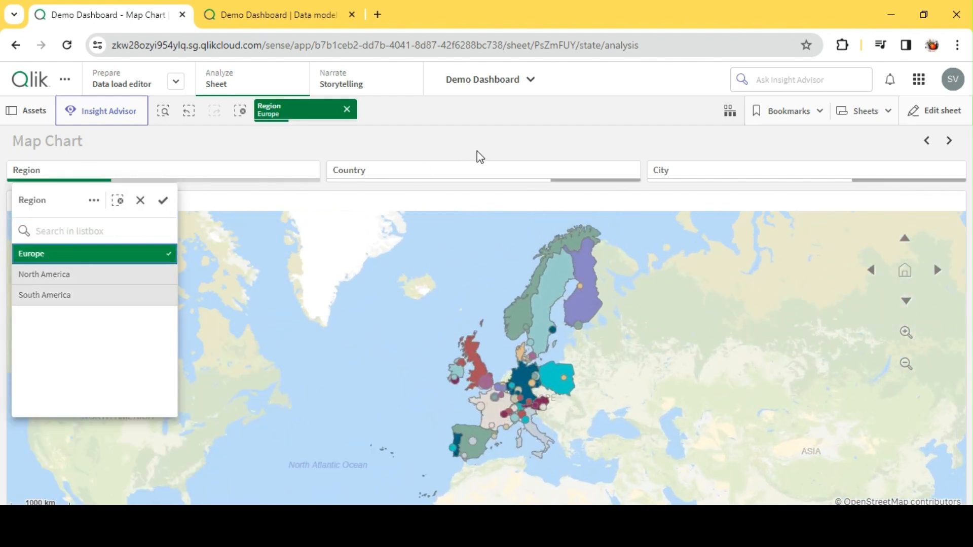
left_click(478, 149)
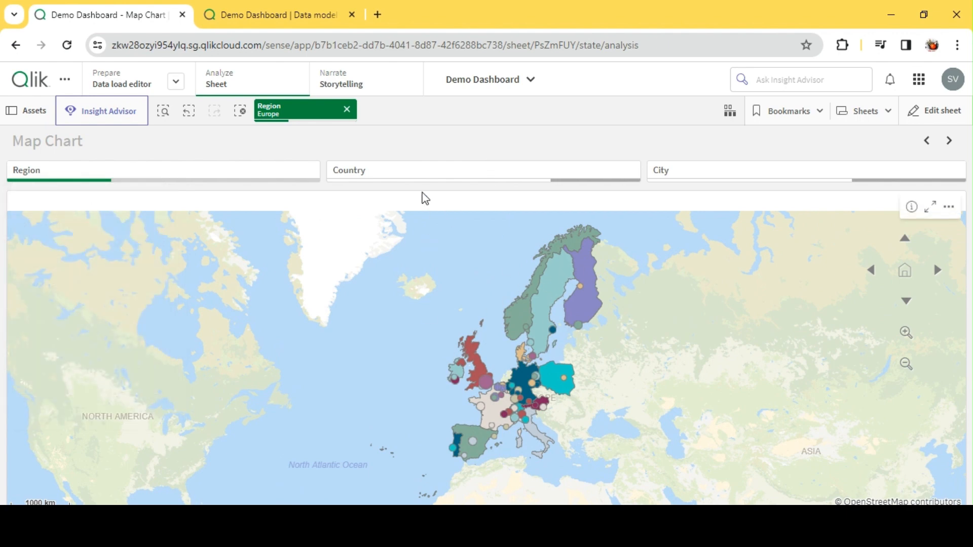
Filter the sheet by Country to Austria, Belgium, Denmark and Finland.
left_click(404, 172)
left_click_drag(381, 259, 381, 316)
left_click(535, 138)
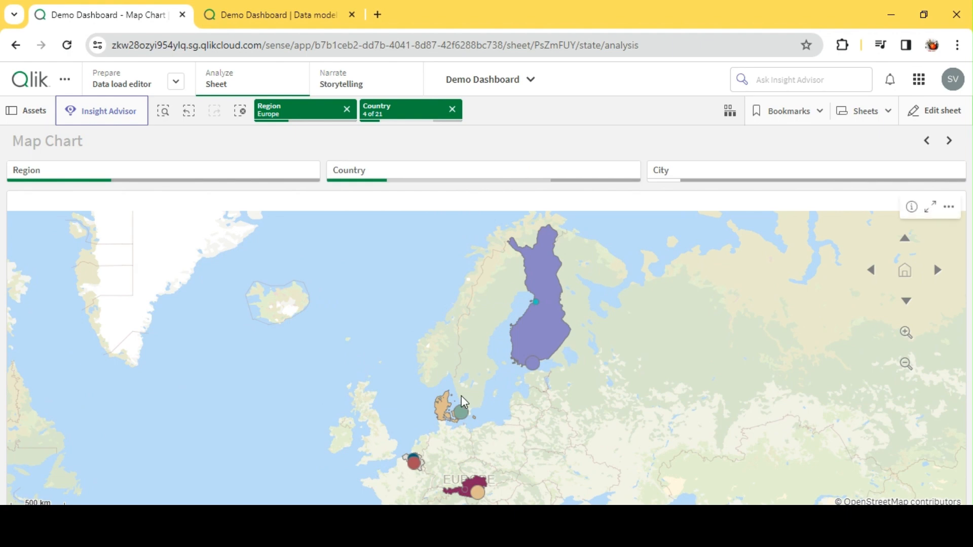
Filter the sheet by City to Copenhagen, Graz and Helsinki, and inspect the matching bubbles on the map.
left_click(723, 178)
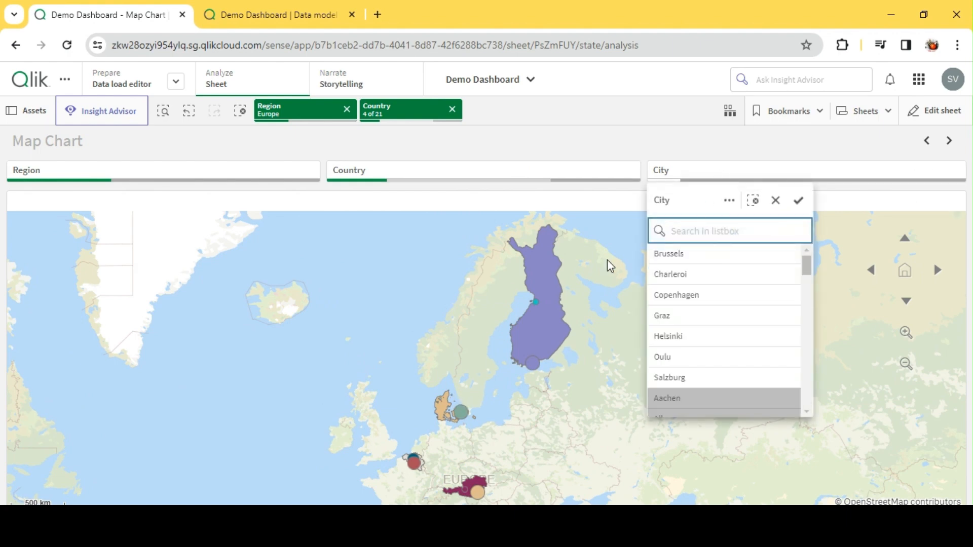
left_click_drag(699, 304, 697, 332)
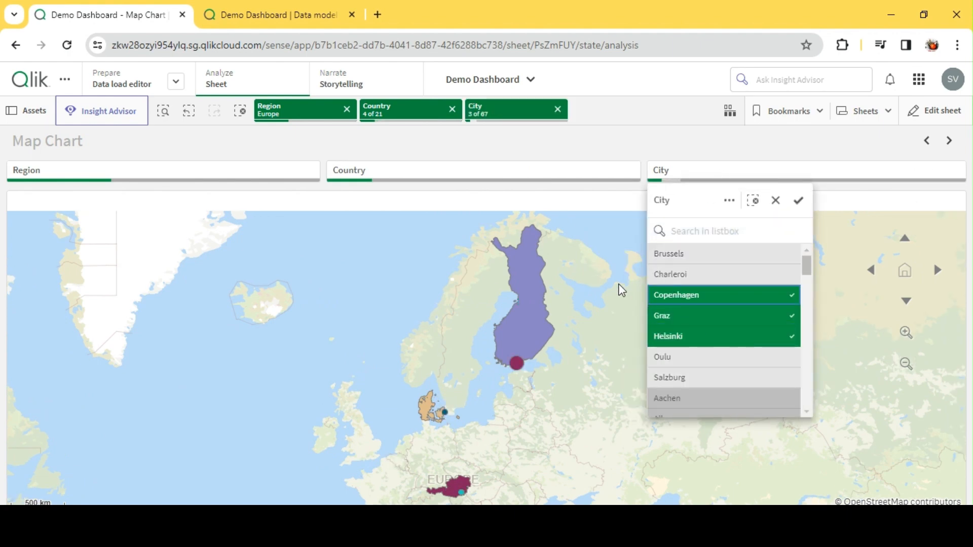
left_click(662, 142)
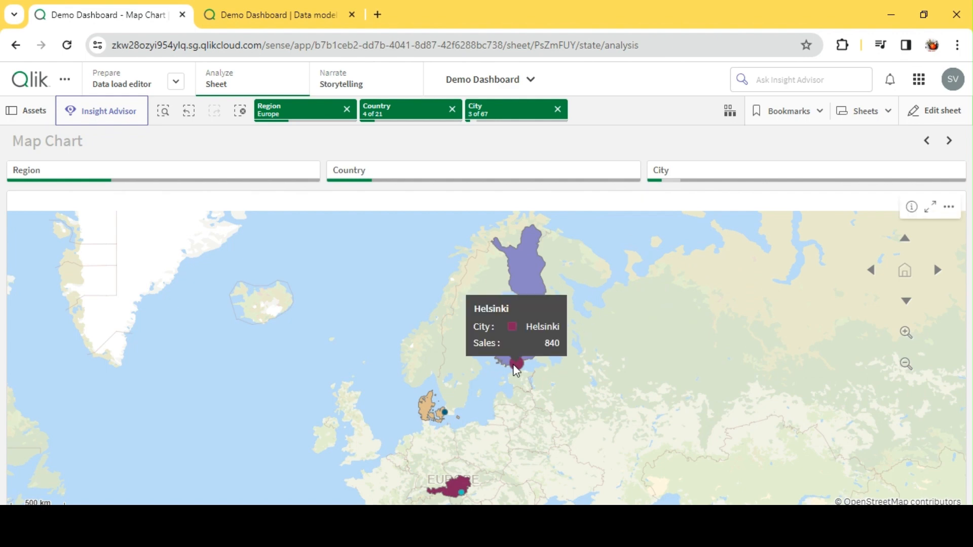
scroll(456, 491, "up", 2)
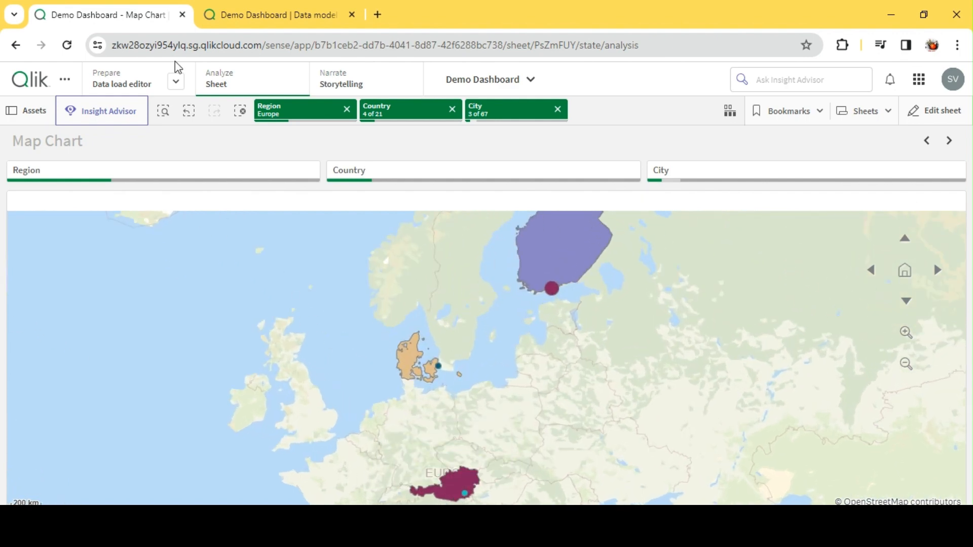
Clear all filters, select the USA and its Albuquerque bubble on the map, and inspect the city's details.
left_click(238, 113)
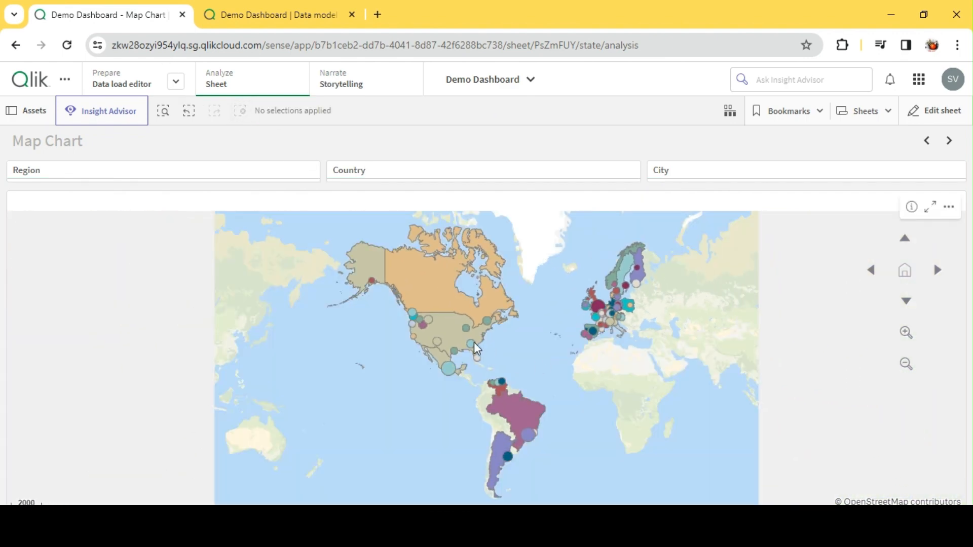
left_click(443, 327)
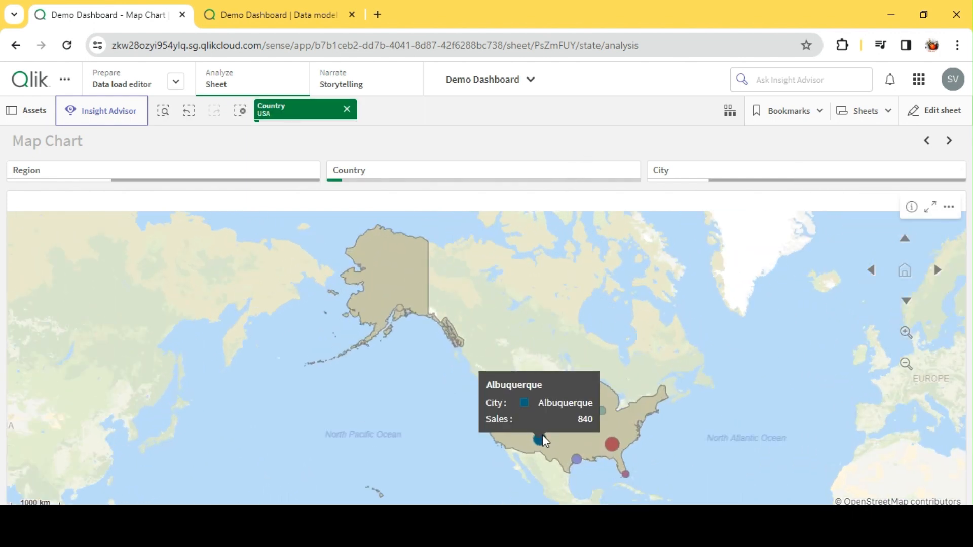
left_click(541, 437)
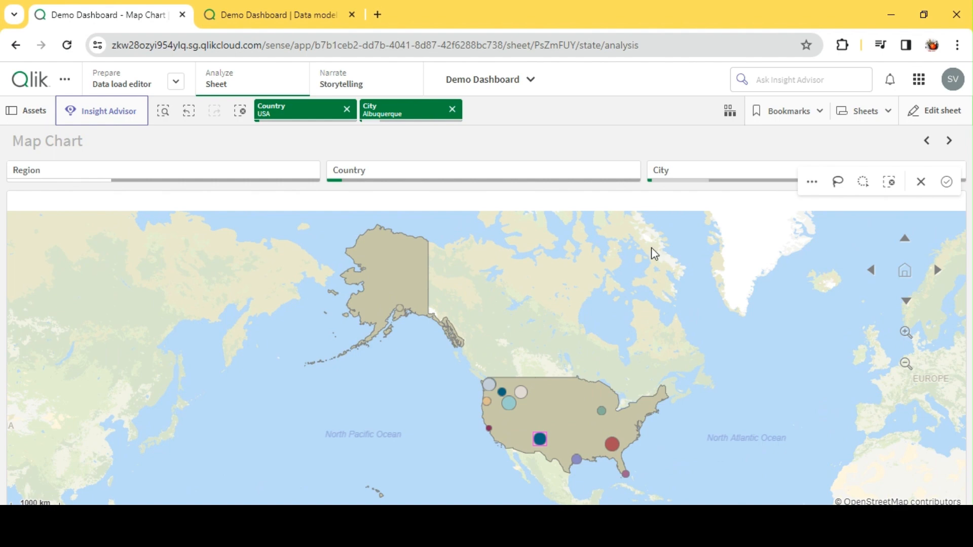
mouse_move(541, 446)
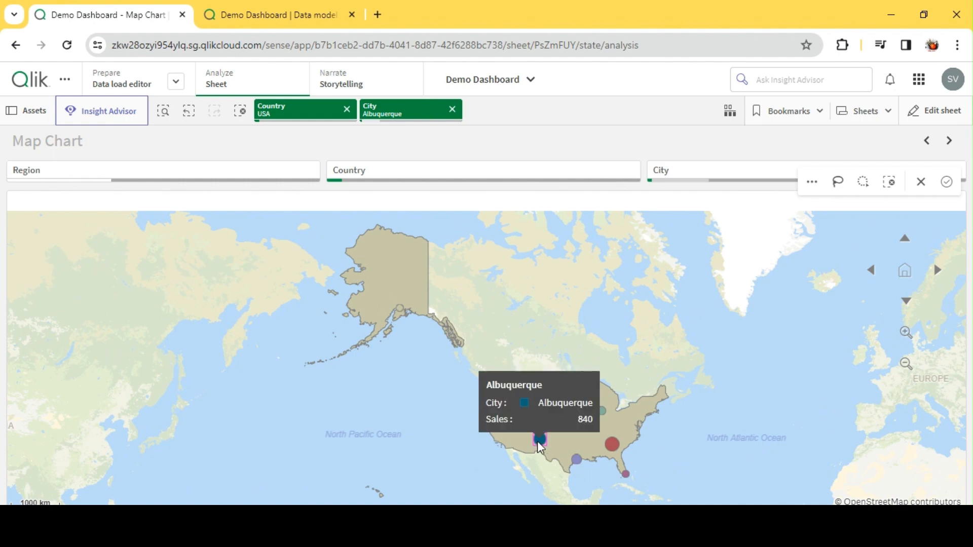
scroll(701, 268, "down", 2)
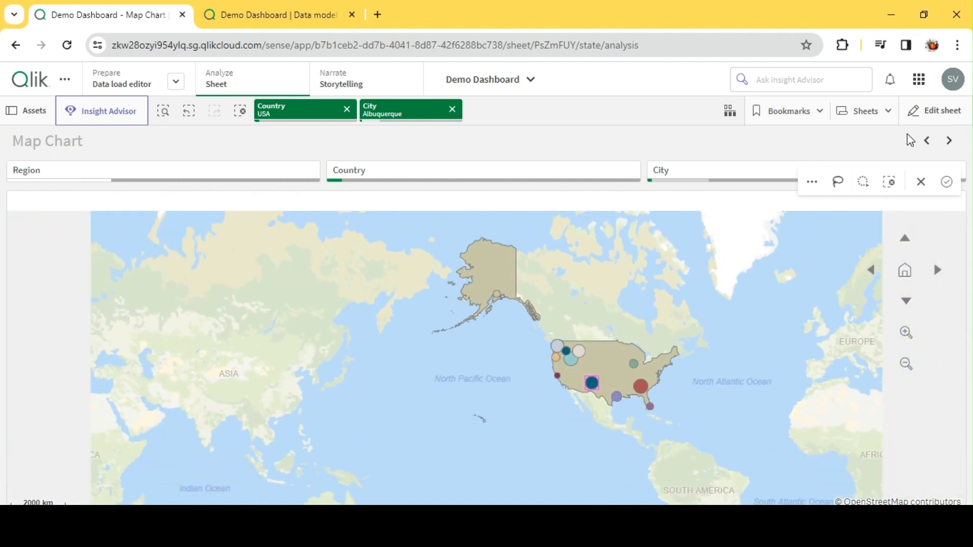
Edit the sheet and switch the City point layer's location to latitude and longitude fields.
left_click(922, 117)
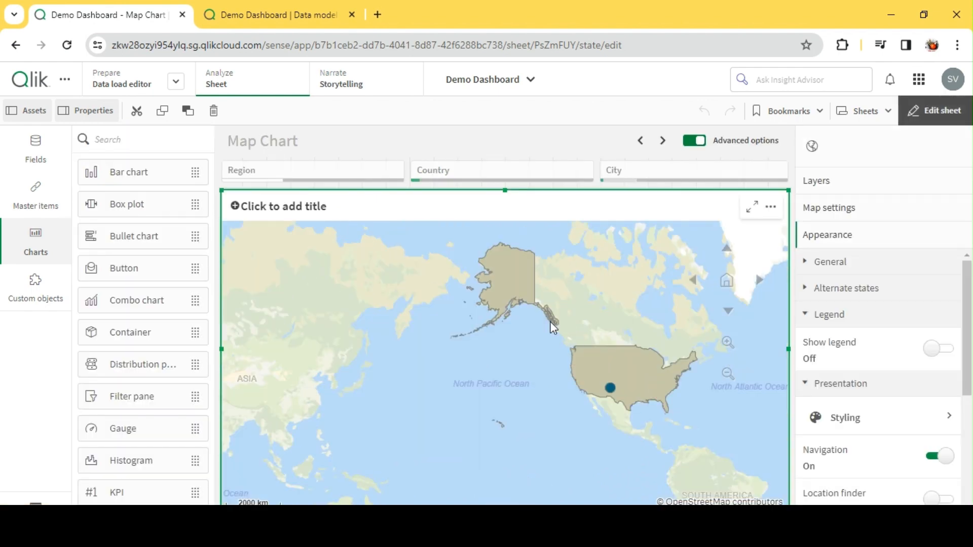
left_click(846, 185)
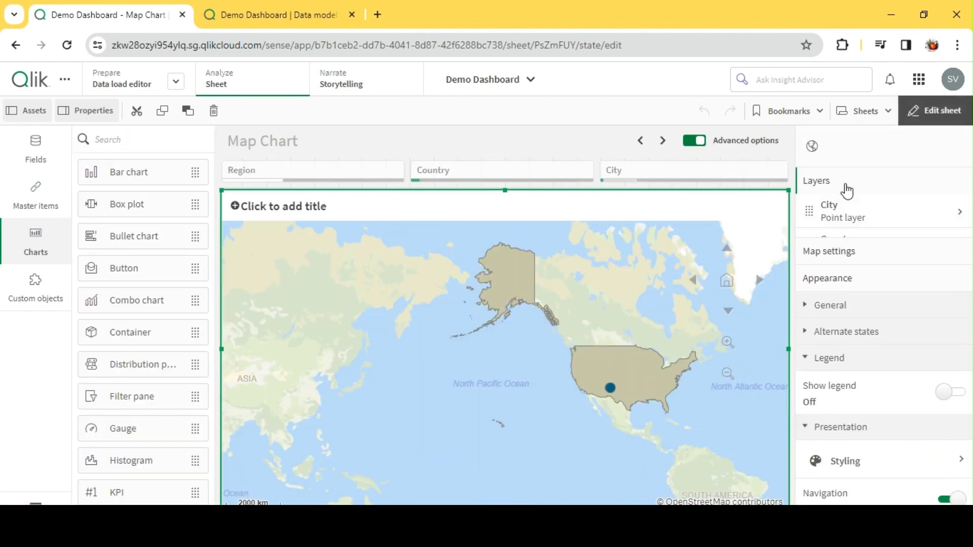
left_click(860, 223)
left_click(840, 245)
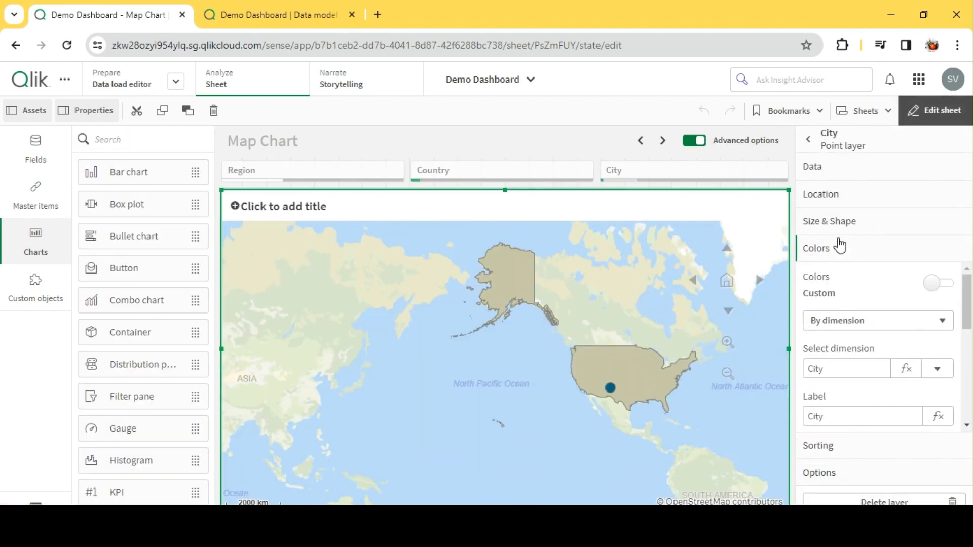
left_click(842, 198)
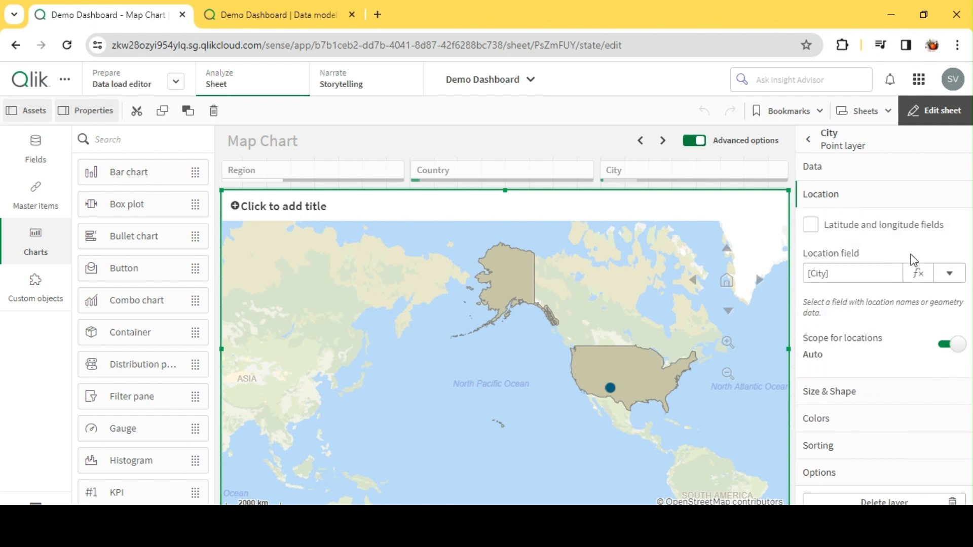
left_click(830, 232)
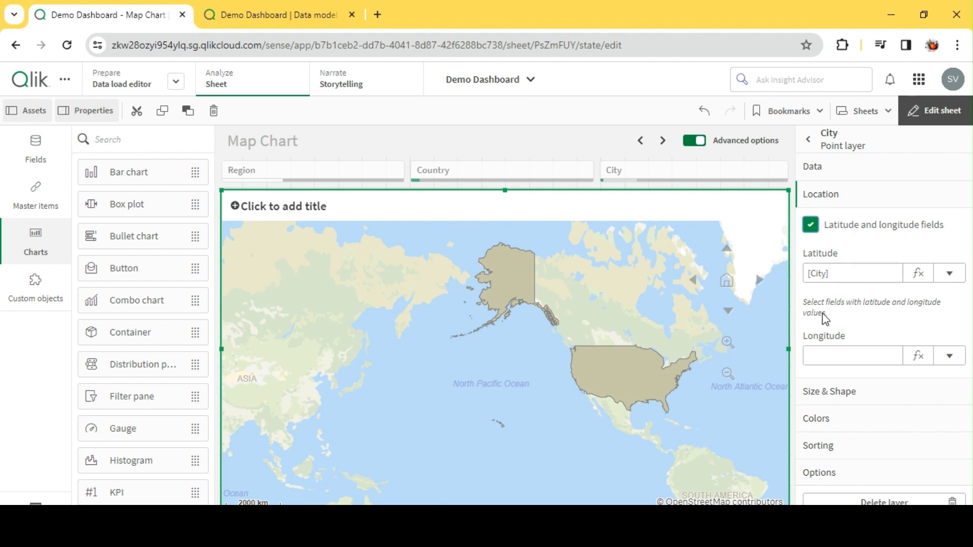
Assign the Latitude and Longitude fields as the City layer's coordinates and finish editing the sheet.
left_click(951, 276)
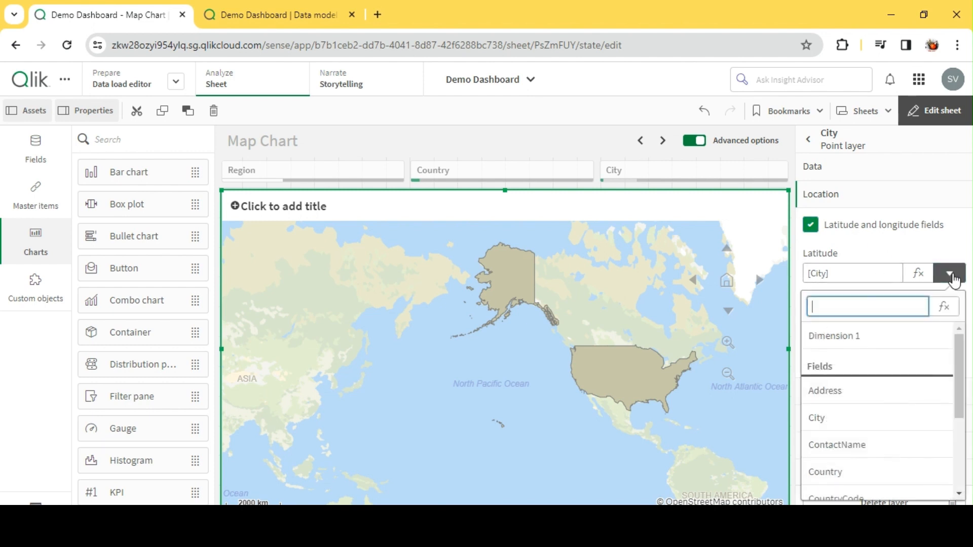
scroll(877, 418, "down", 3)
left_click(870, 411)
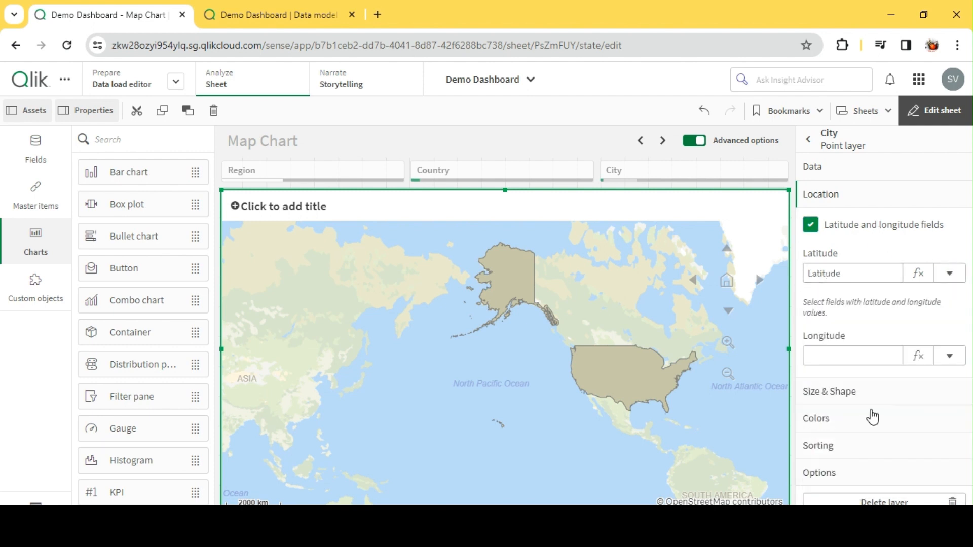
left_click(949, 356)
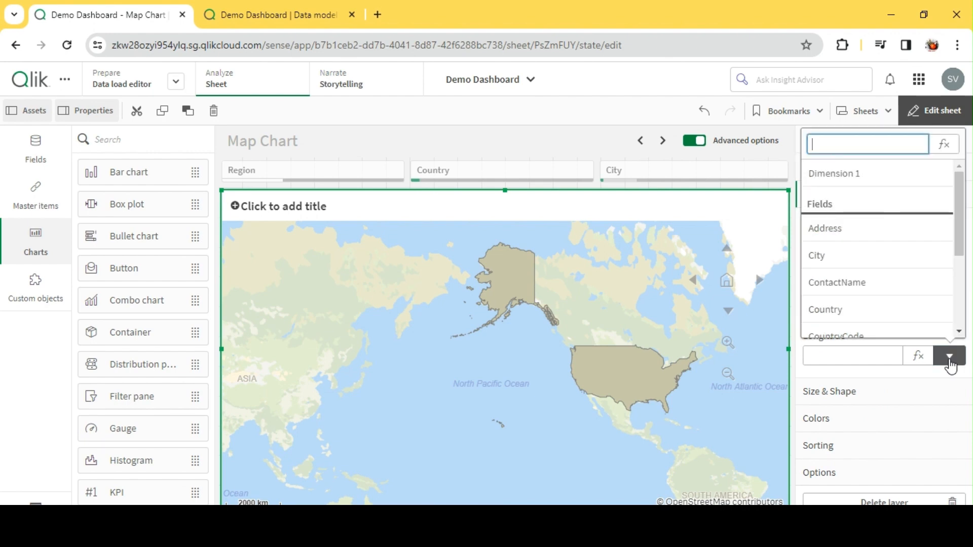
scroll(868, 303, "down", 3)
left_click(870, 299)
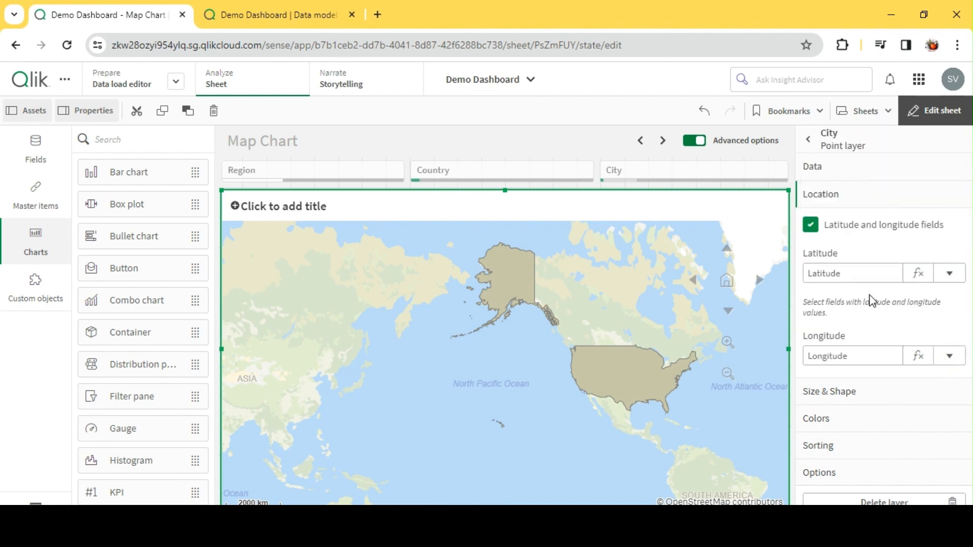
left_click(934, 110)
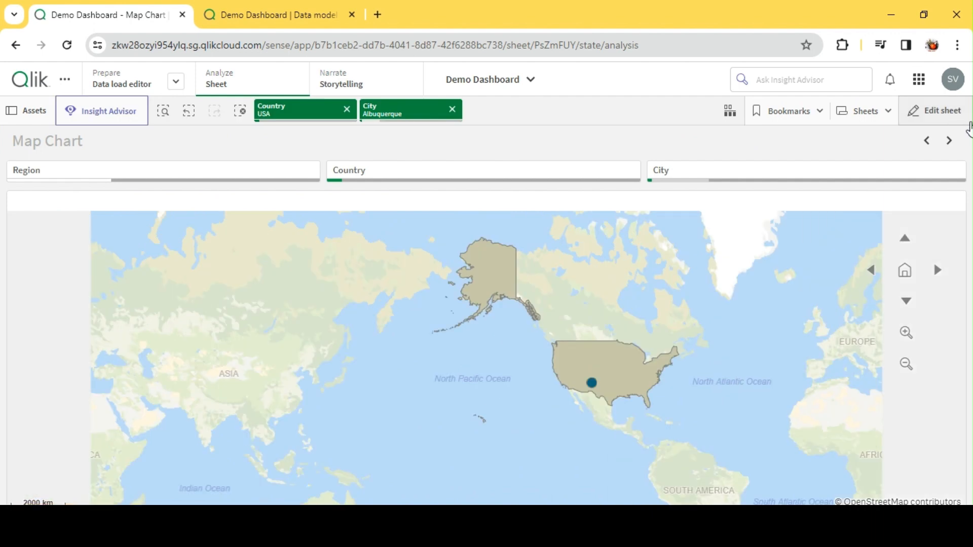
Clear all selections and examine the coordinate-placed city bubbles across the Americas and Europe, including those in Germany.
left_click(240, 112)
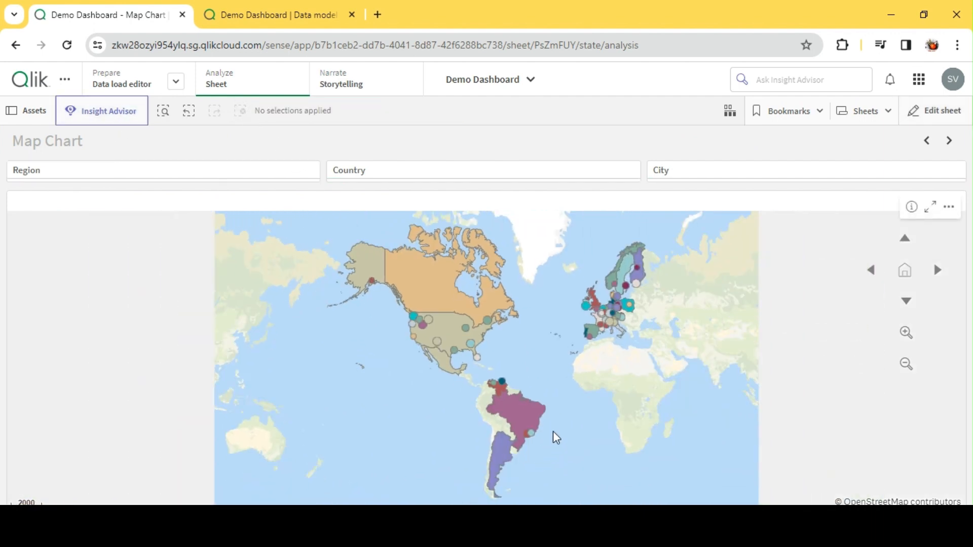
scroll(552, 431, "up", 2)
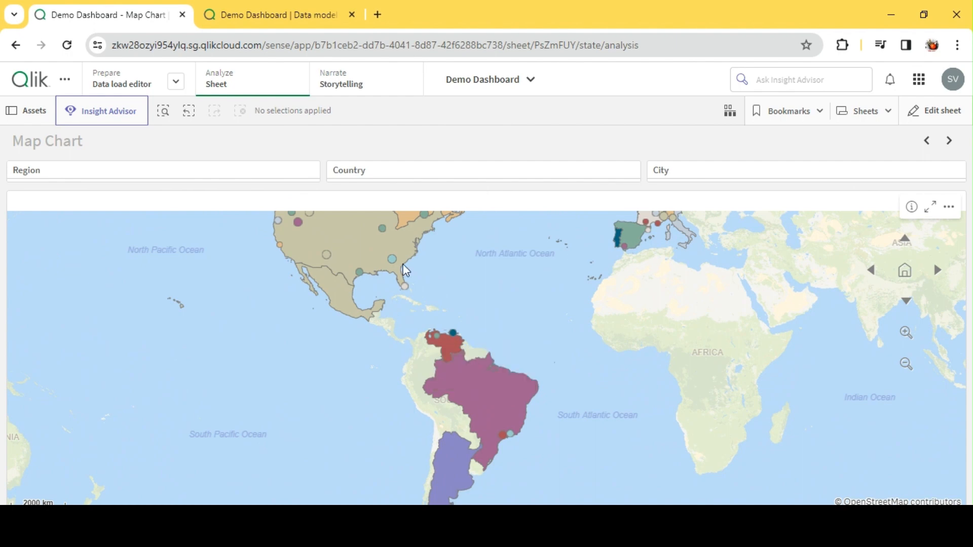
scroll(512, 326, "down", 3)
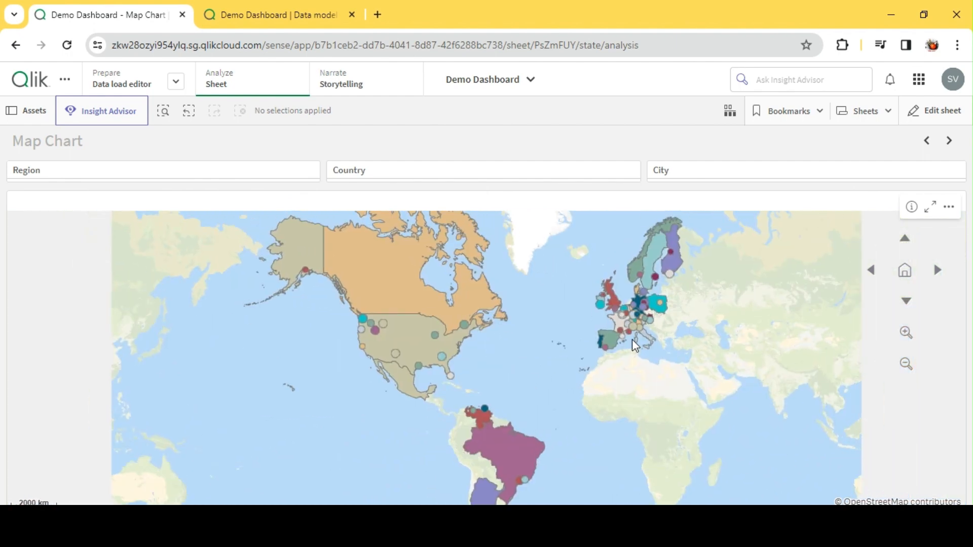
scroll(632, 339, "up", 4)
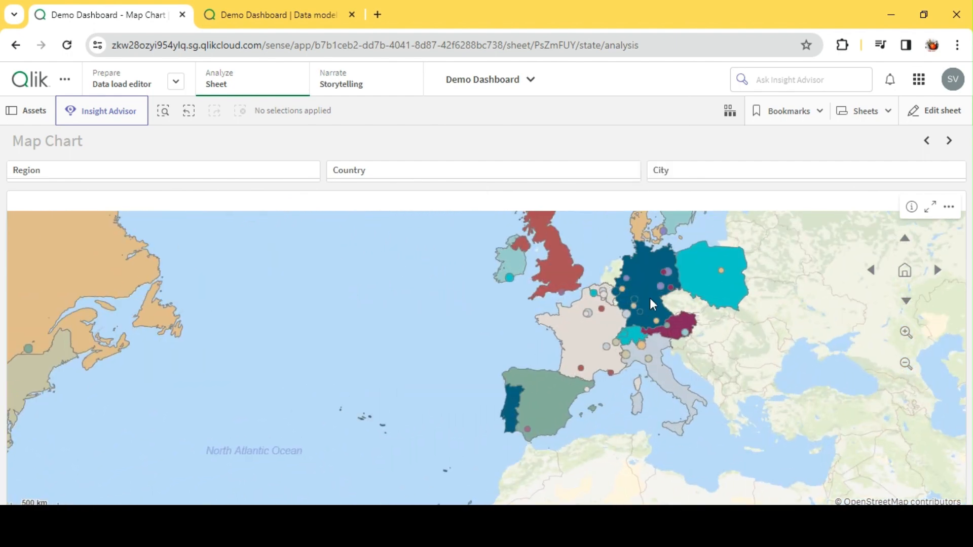
scroll(649, 298, "up", 3)
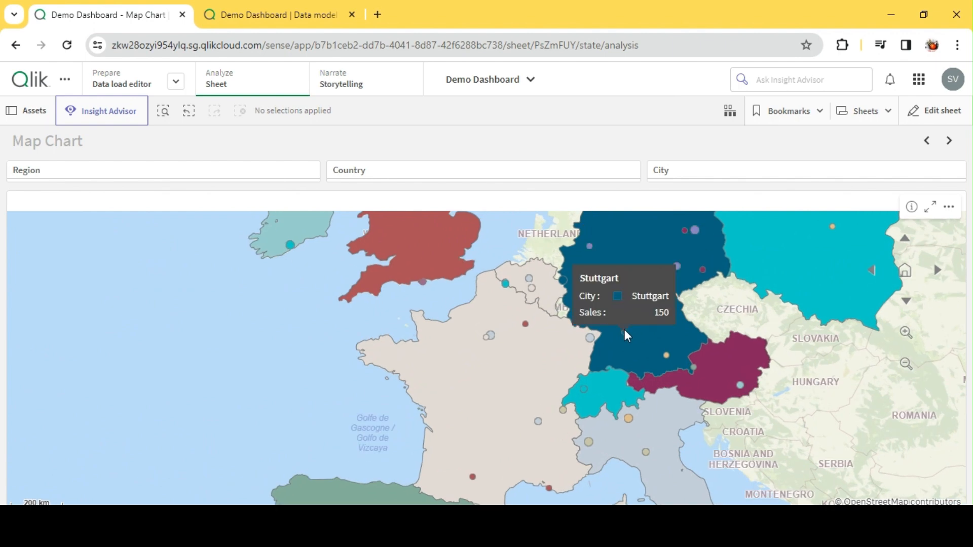
mouse_move(665, 357)
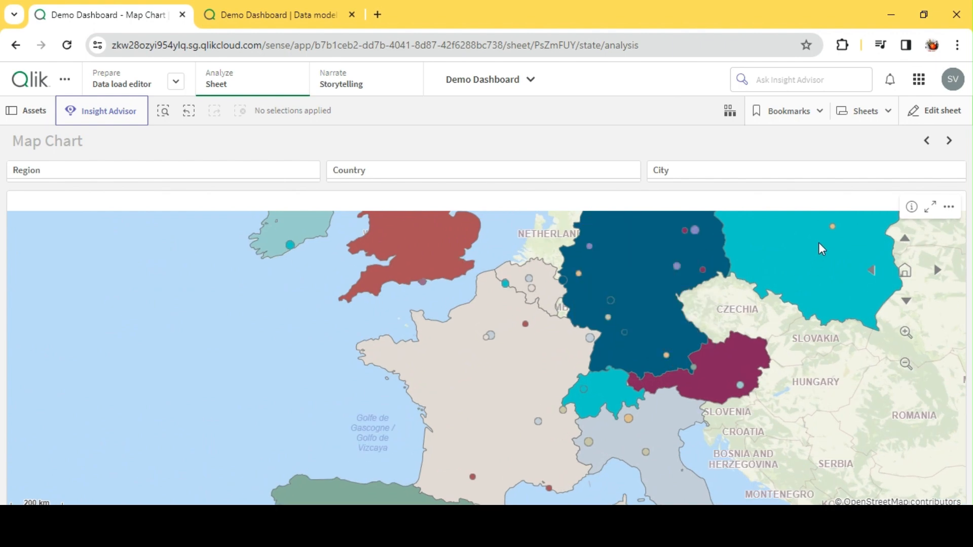
scroll(669, 350, "down", 3)
scroll(638, 340, "down", 5)
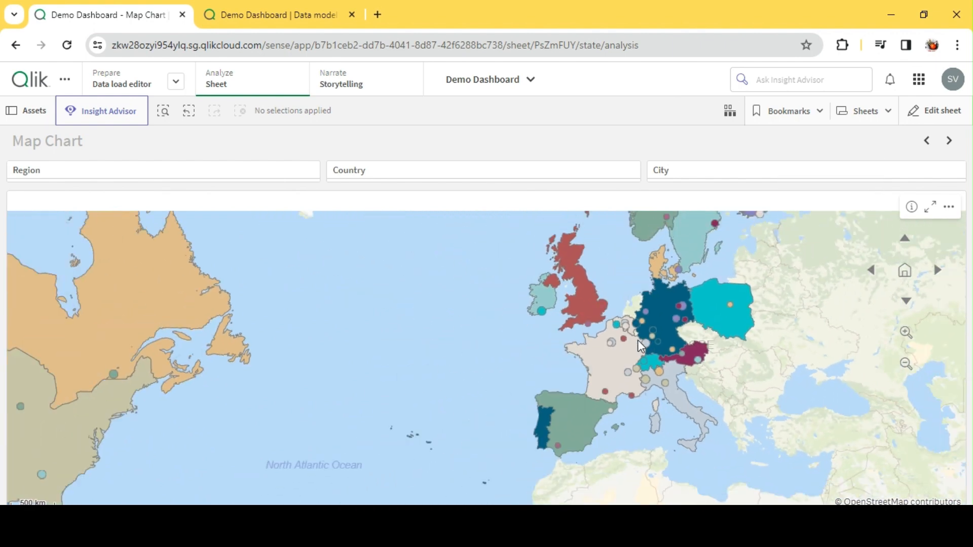
scroll(567, 364, "down", 2)
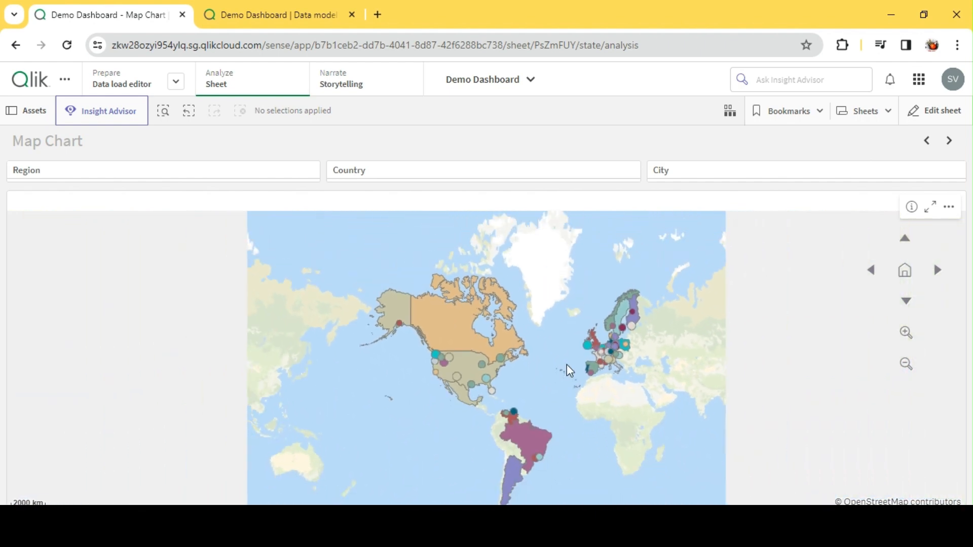